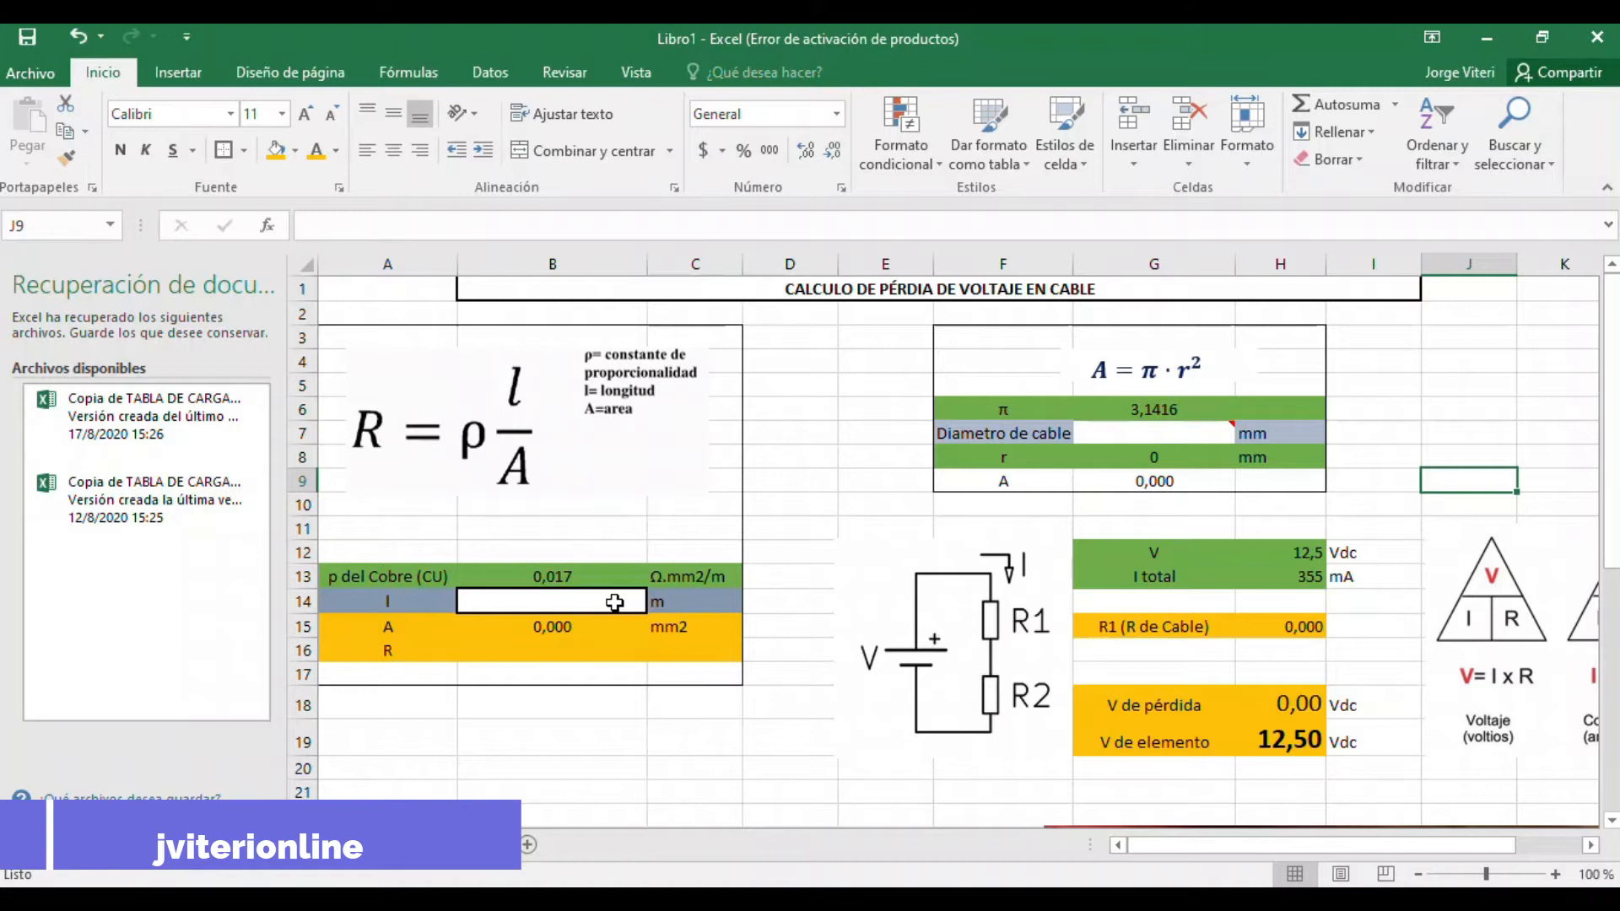
Step: Examine the camera label's electrical ratings and the supply voltage and total current cells in the circuit table
left_click_drag(1233, 847, 1329, 847)
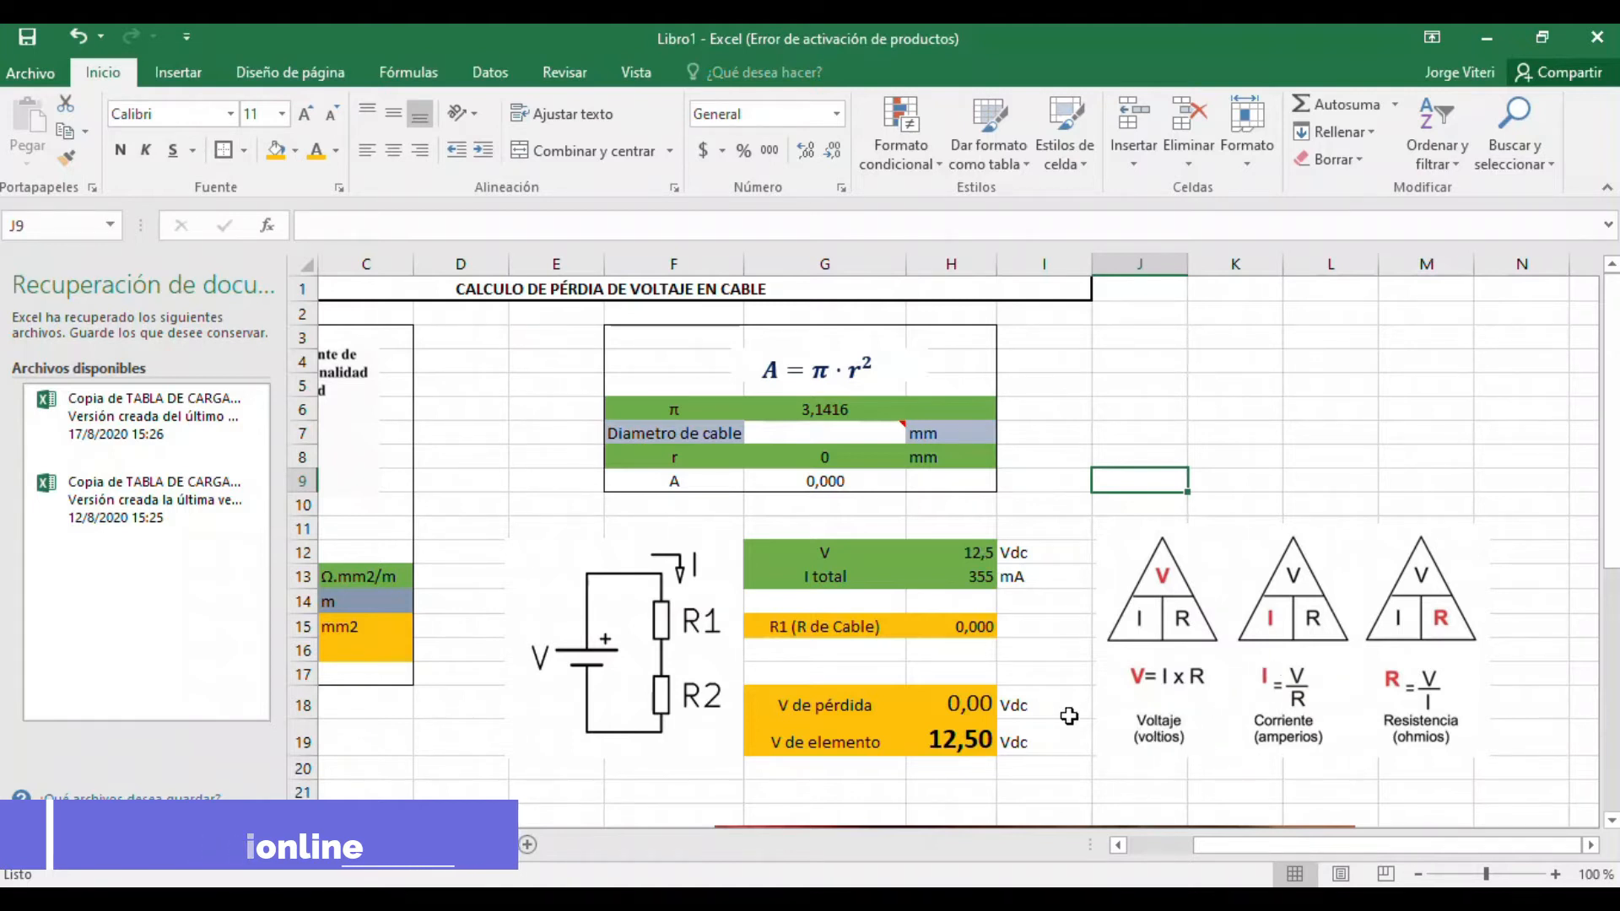
scroll(1076, 577, "down", 6)
scroll(1229, 607, "down", 1)
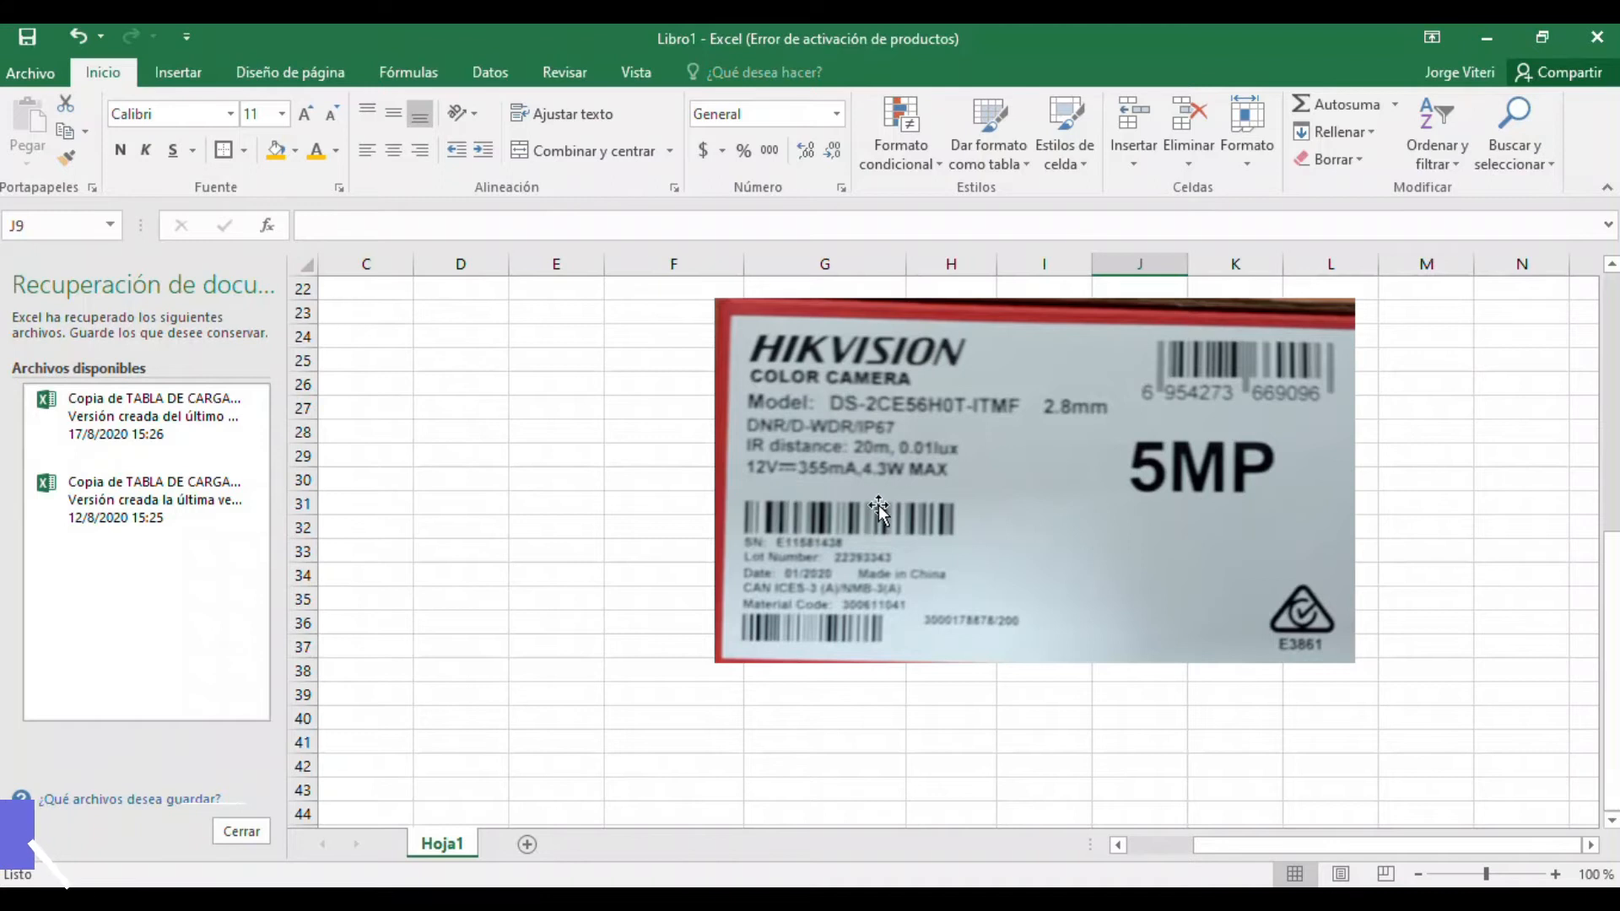
scroll(873, 507, "up", 7)
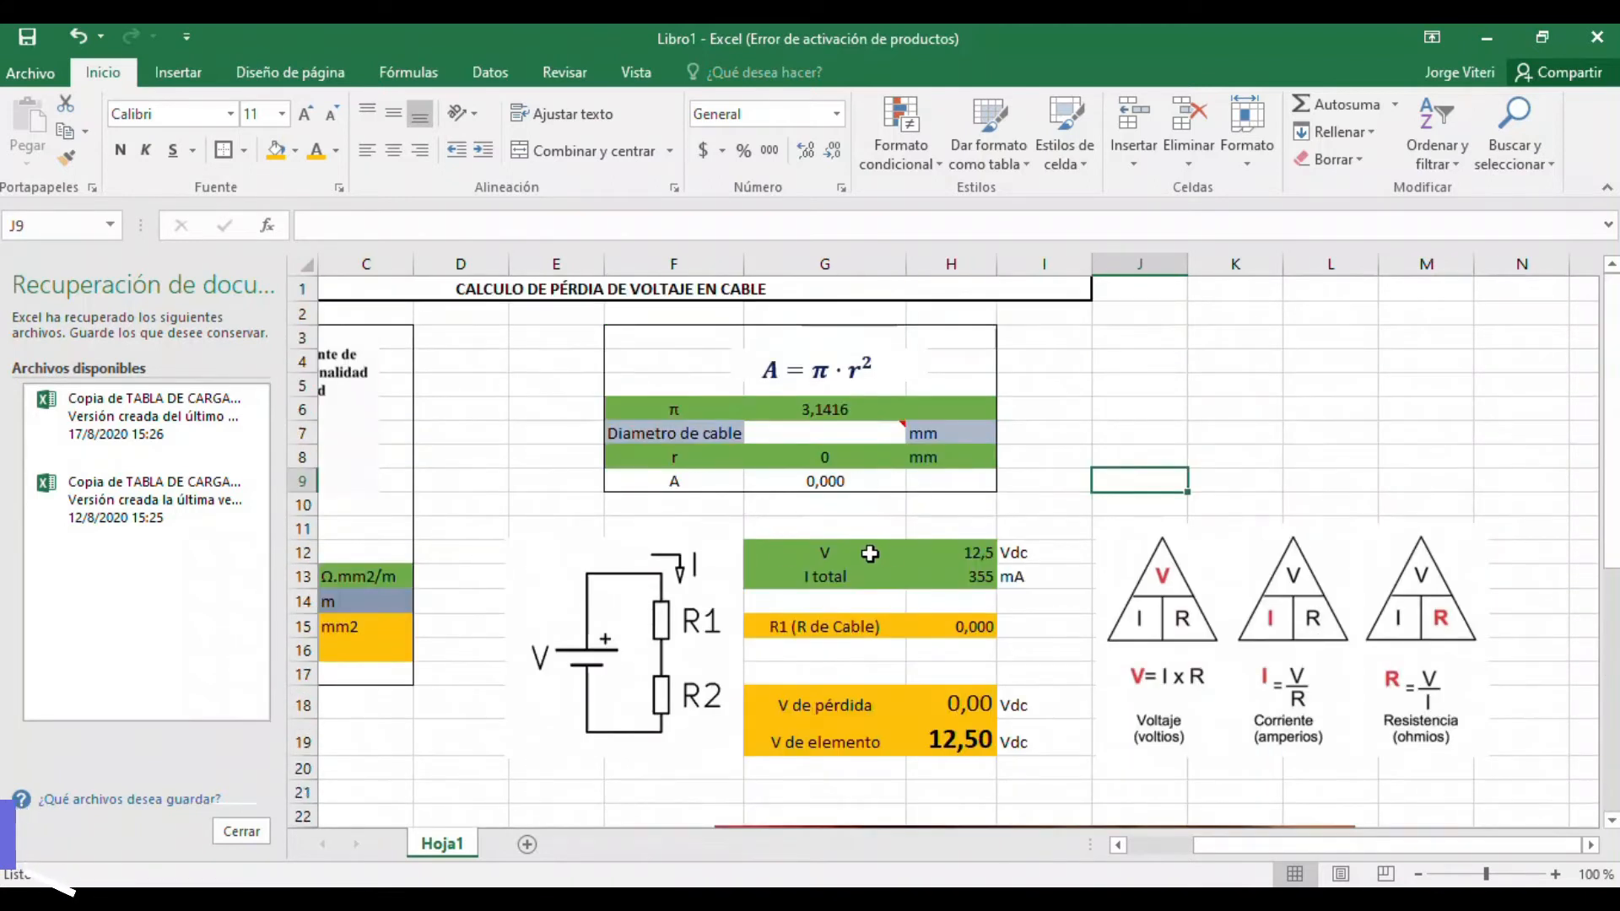
left_click(956, 553)
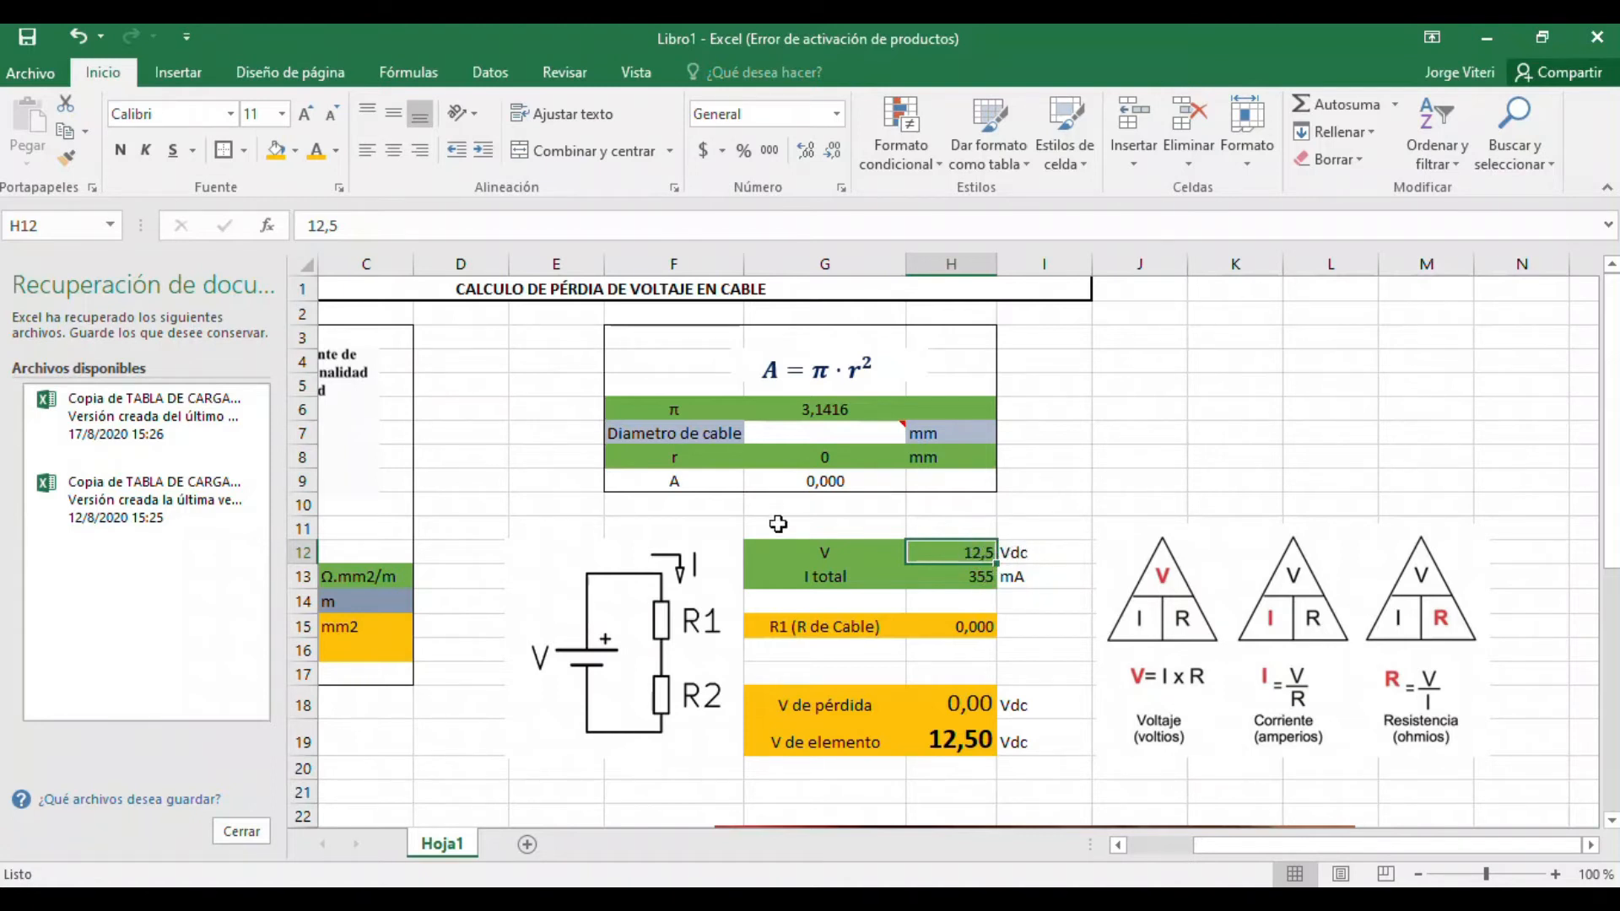
left_click(936, 574)
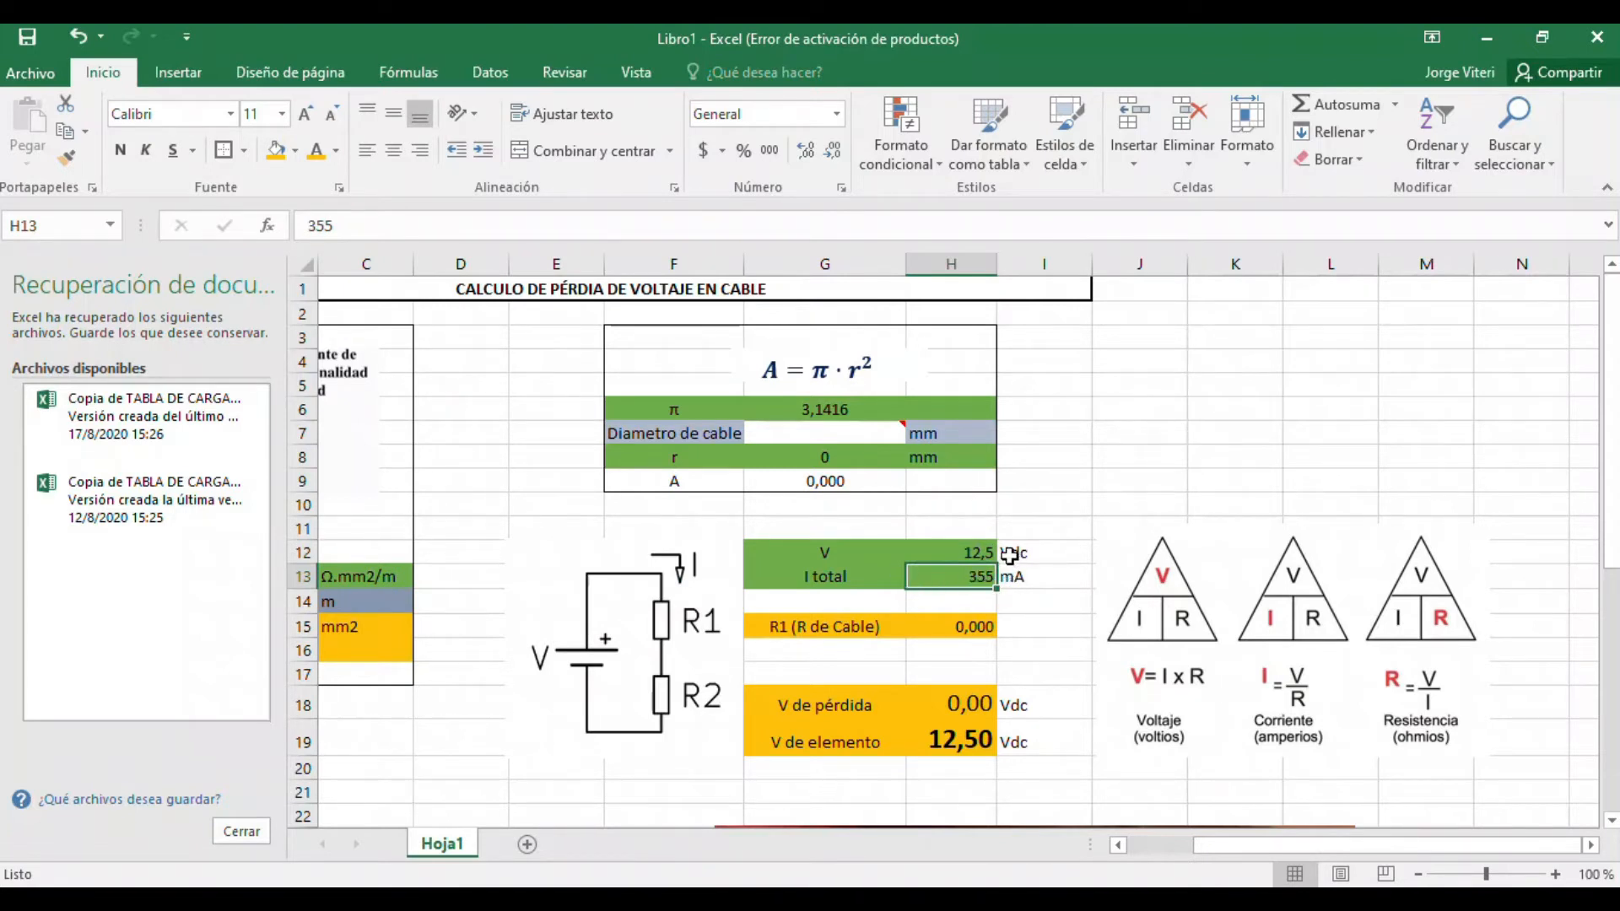
Step: Enter a cable length of 100 m in B14 and a cable diameter of 0,57 mm in G7
left_click(1154, 845)
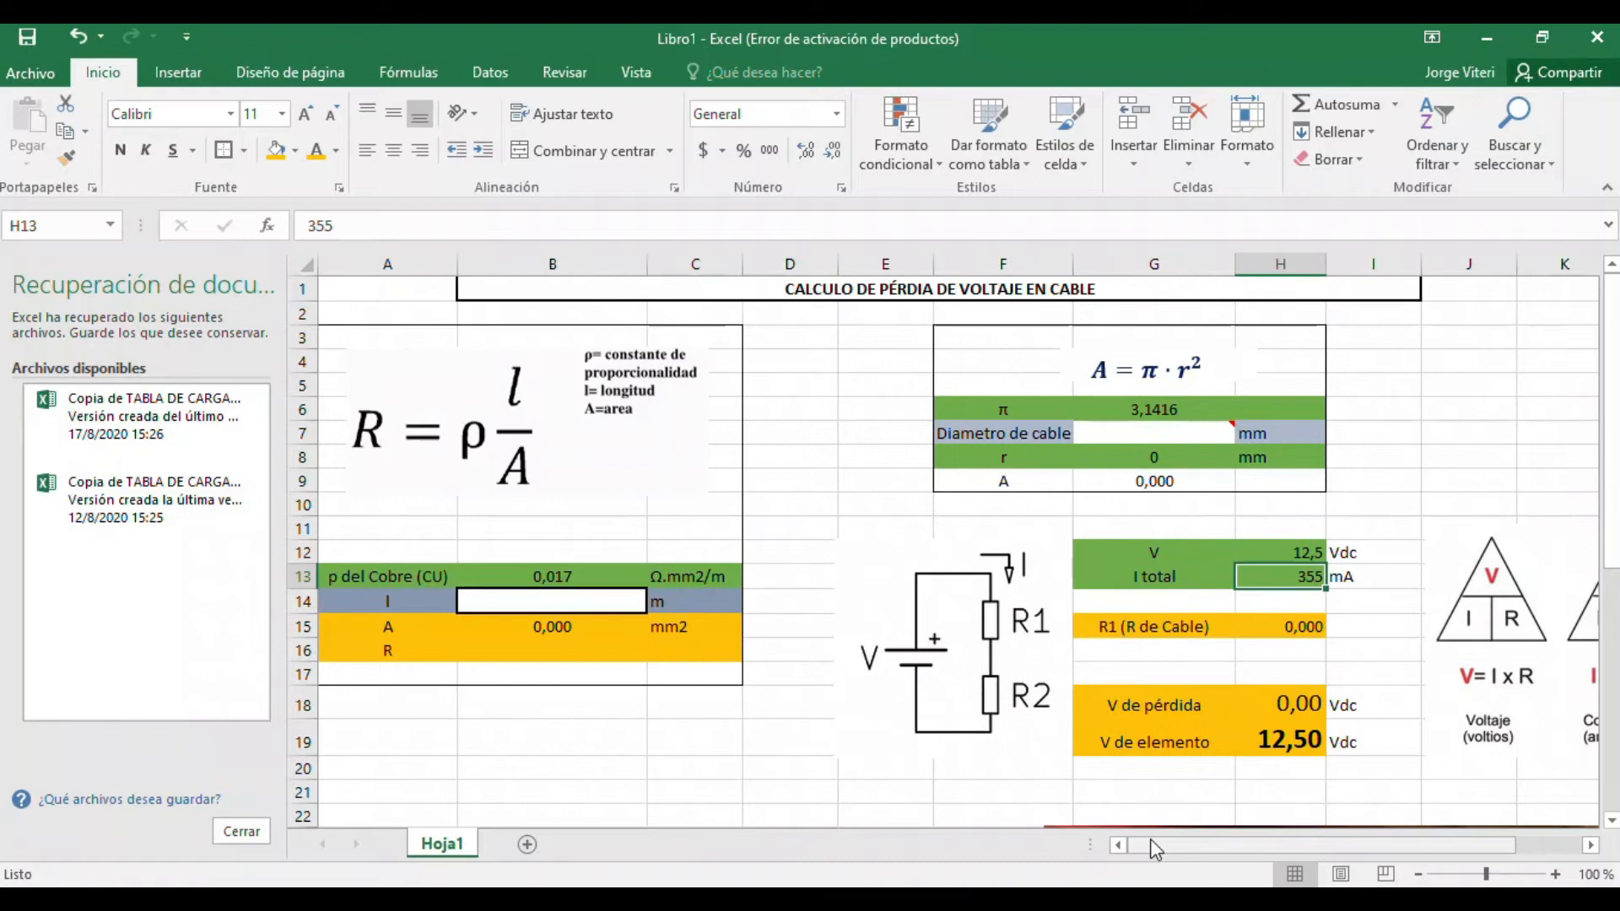
left_click(581, 603)
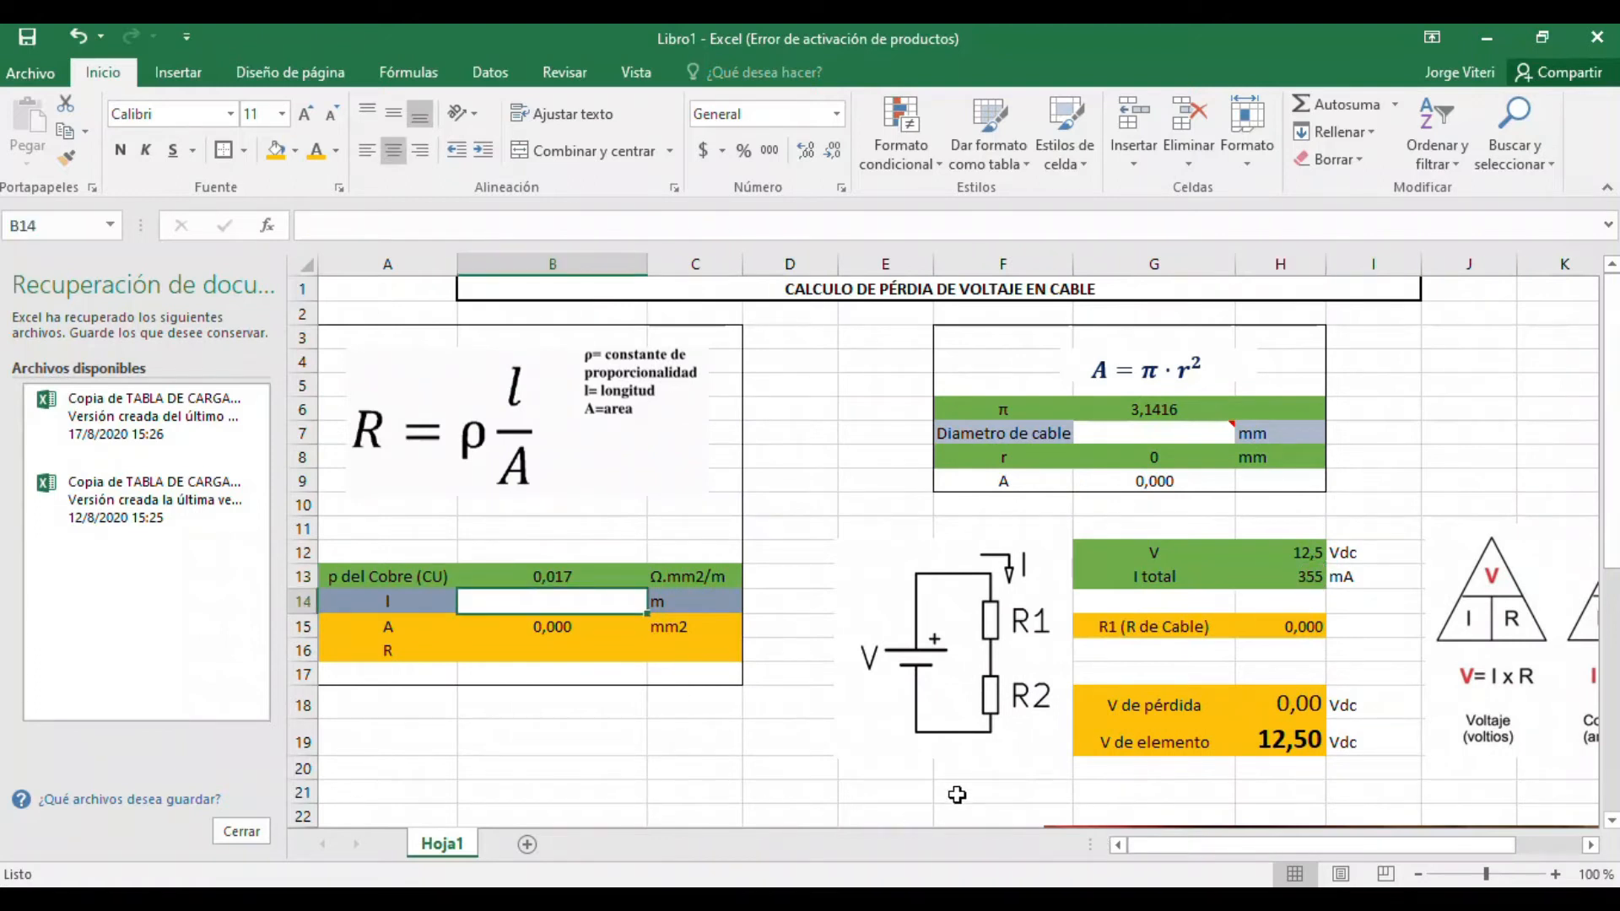
type("100")
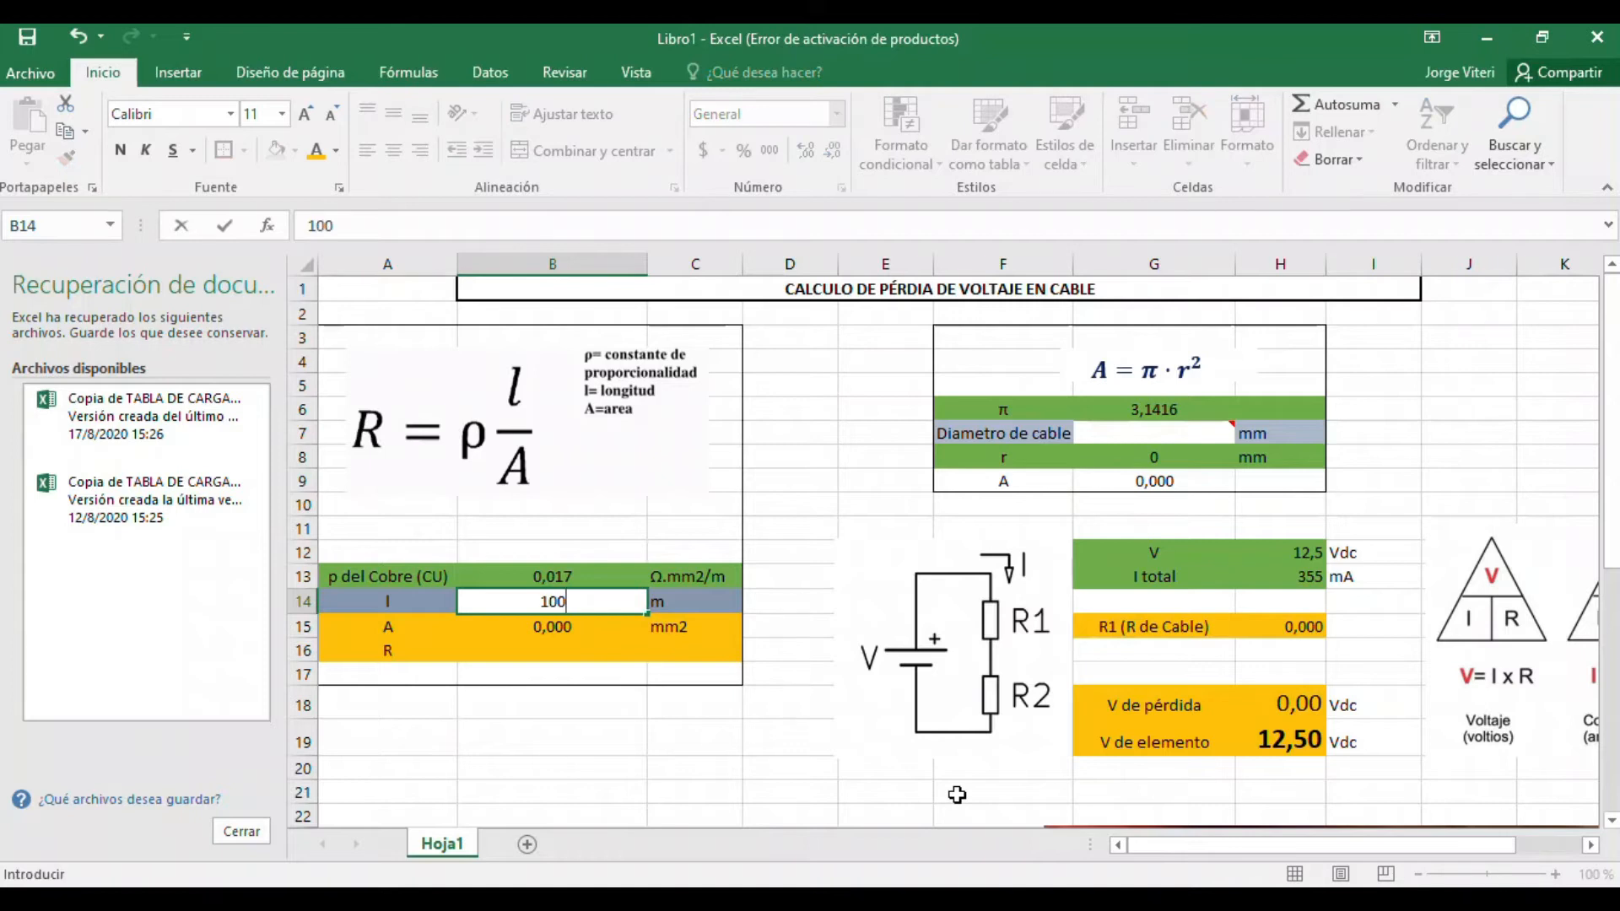
left_click(1147, 433)
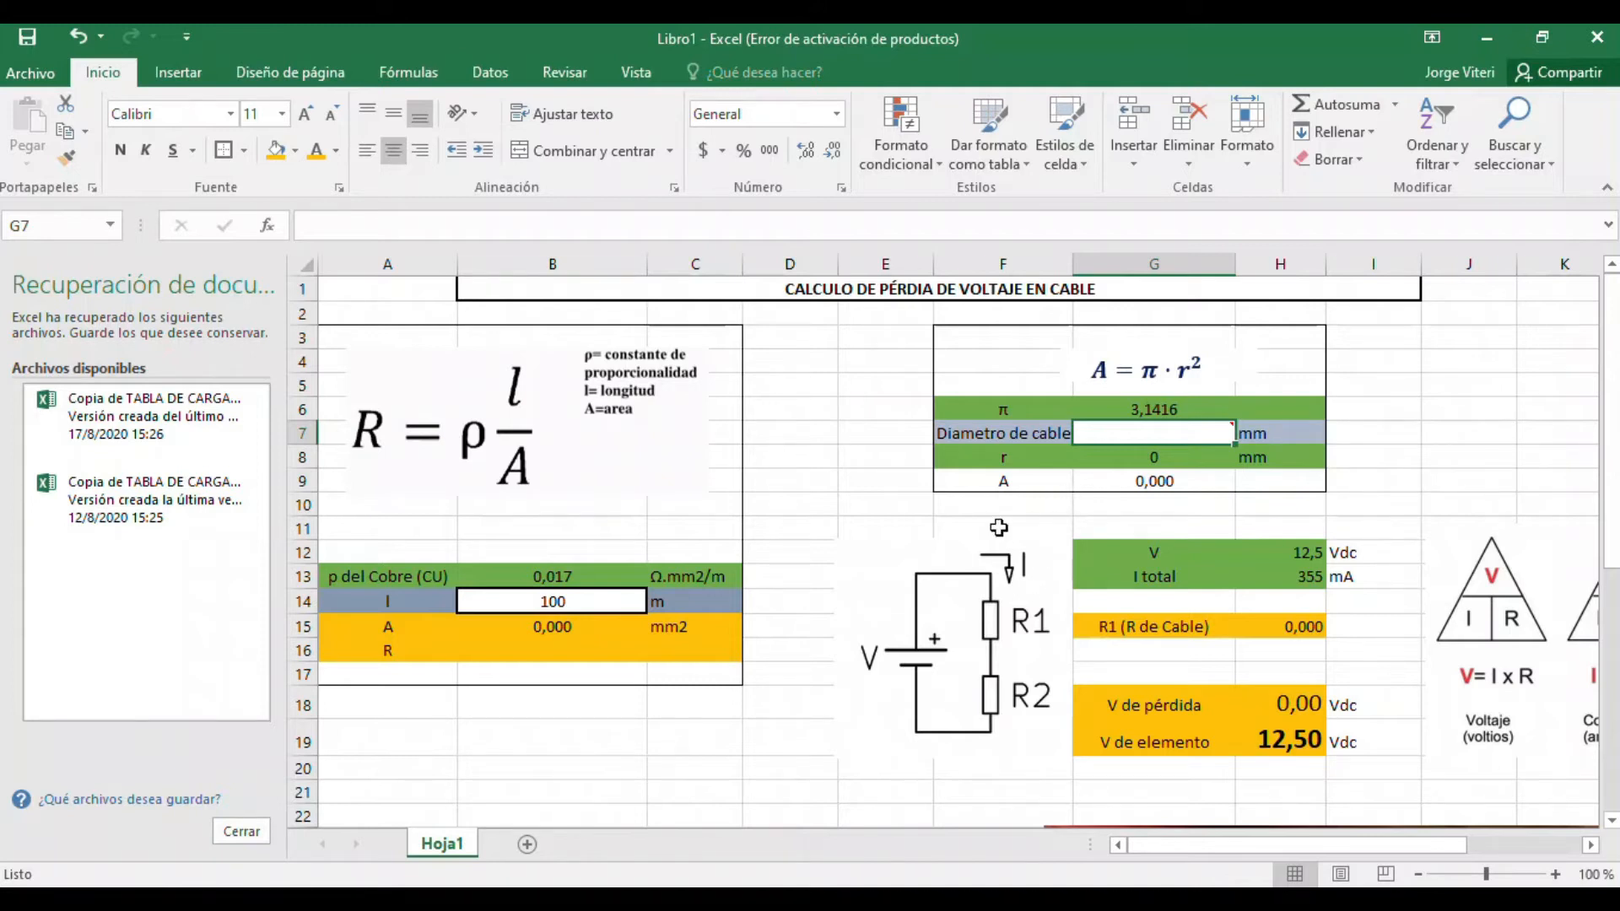
mouse_move(1143, 430)
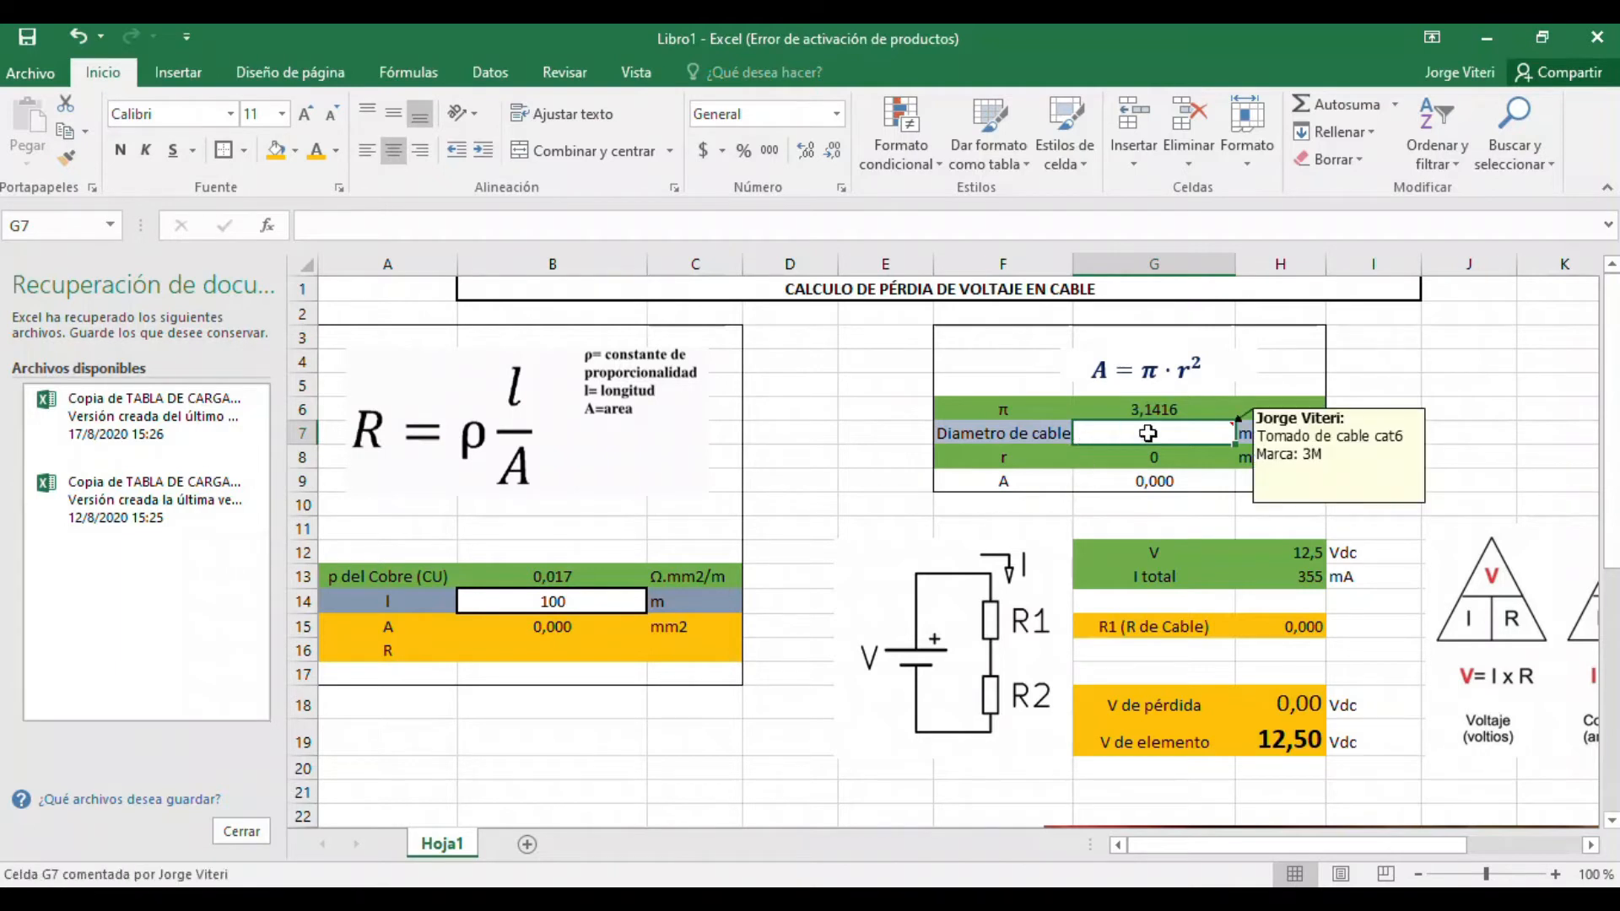
type("0,57")
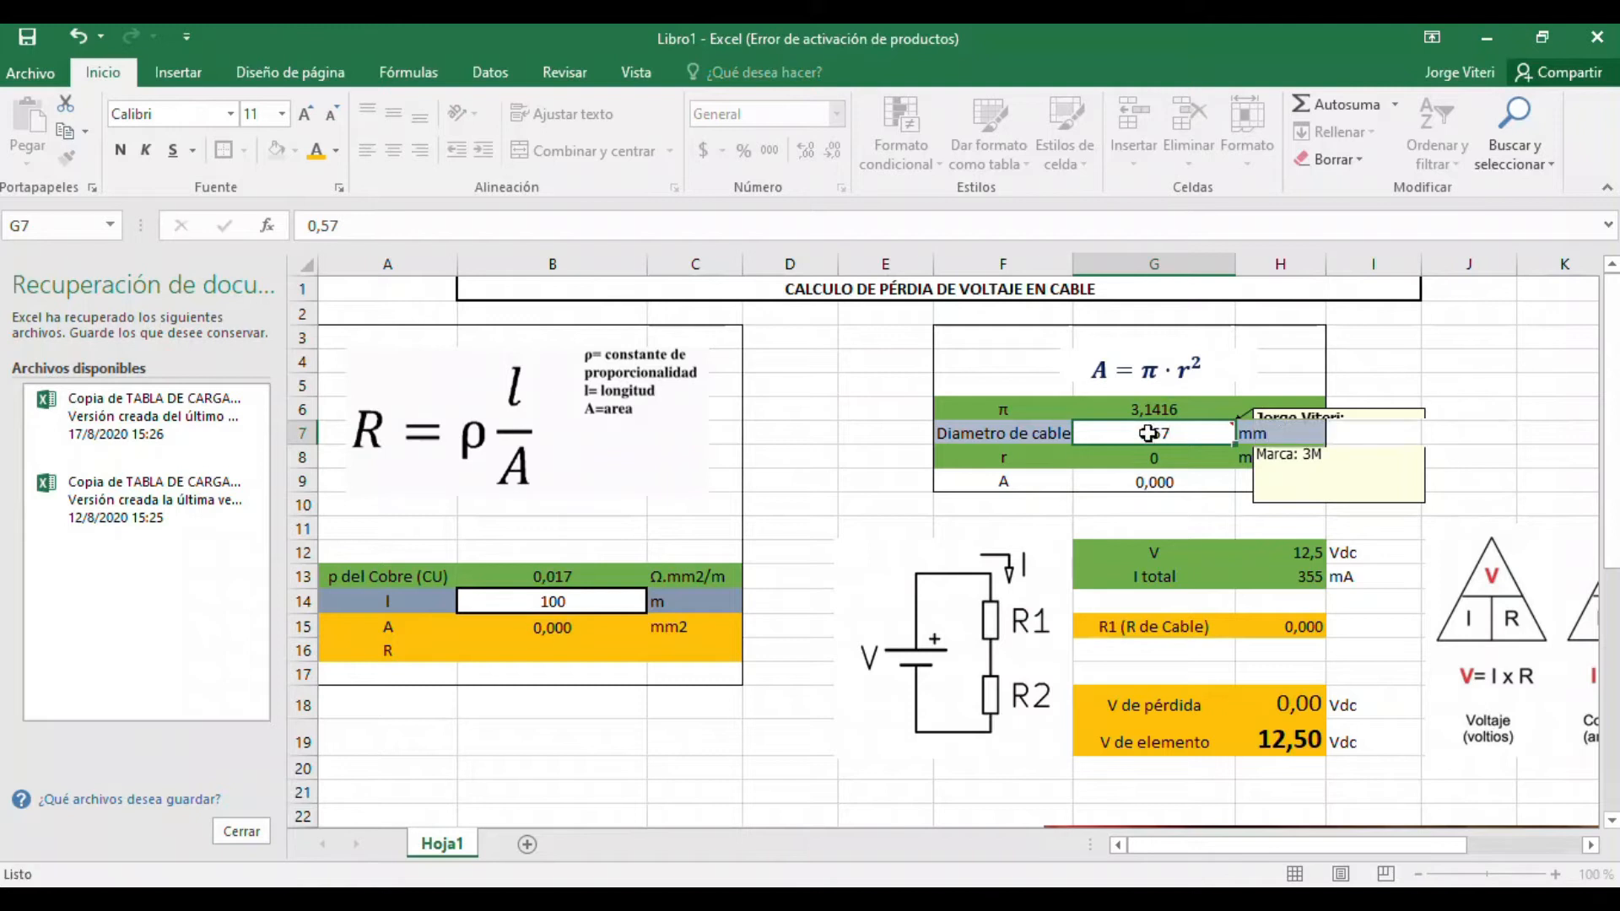
key("Return")
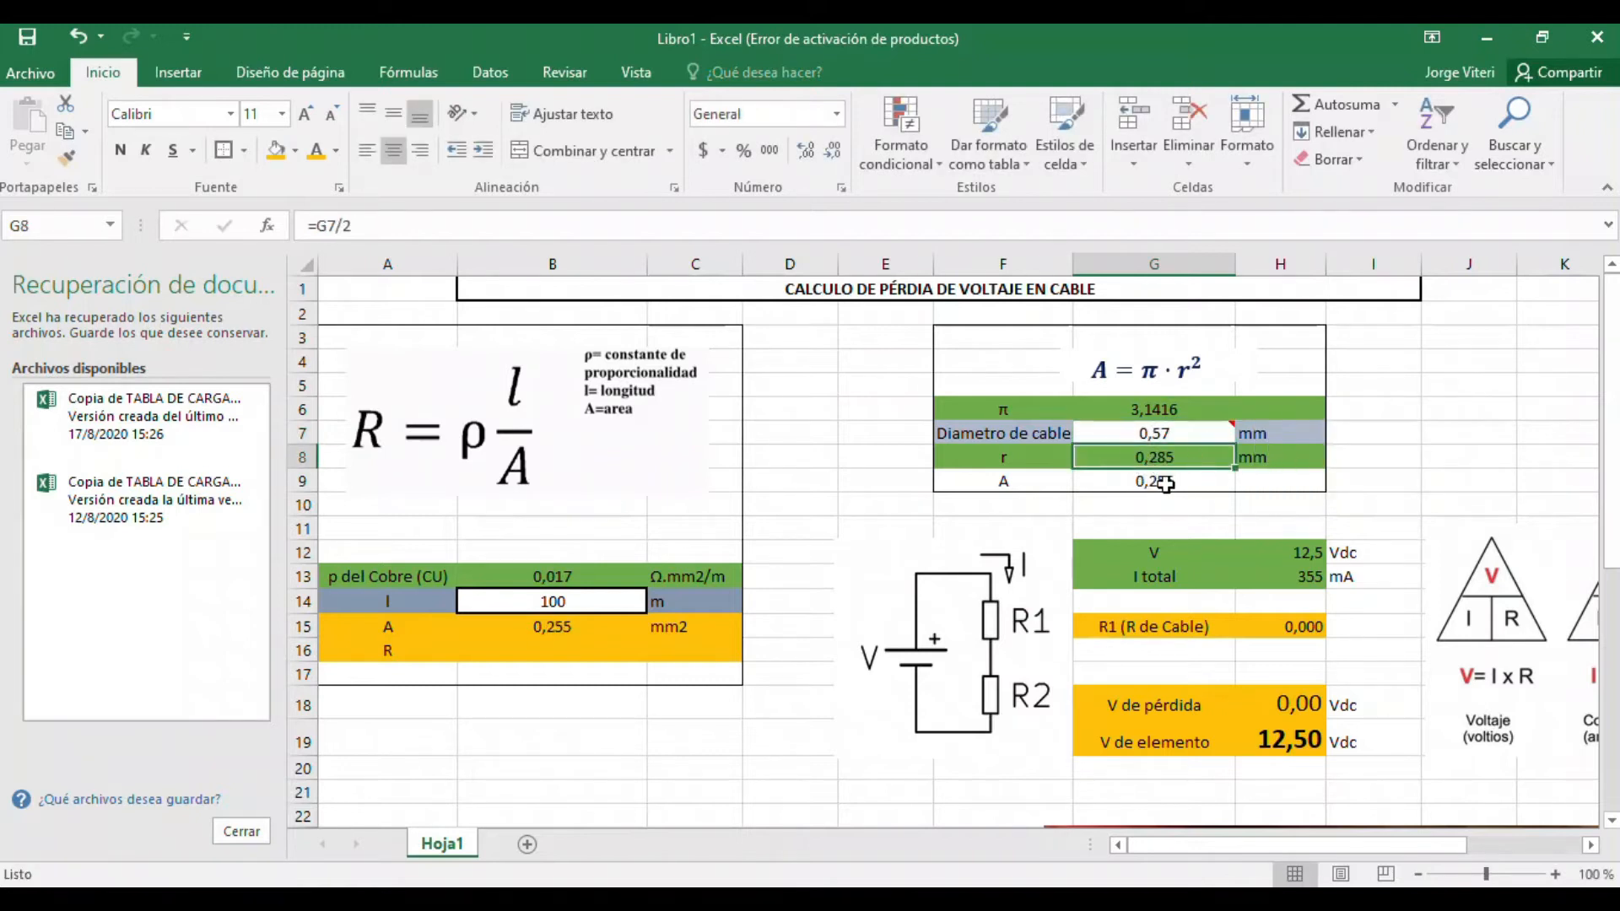
Step: Add the unit mm2 beside the calculated cable area in H9
mouse_move(1181, 434)
left_click(1256, 486)
type("mm")
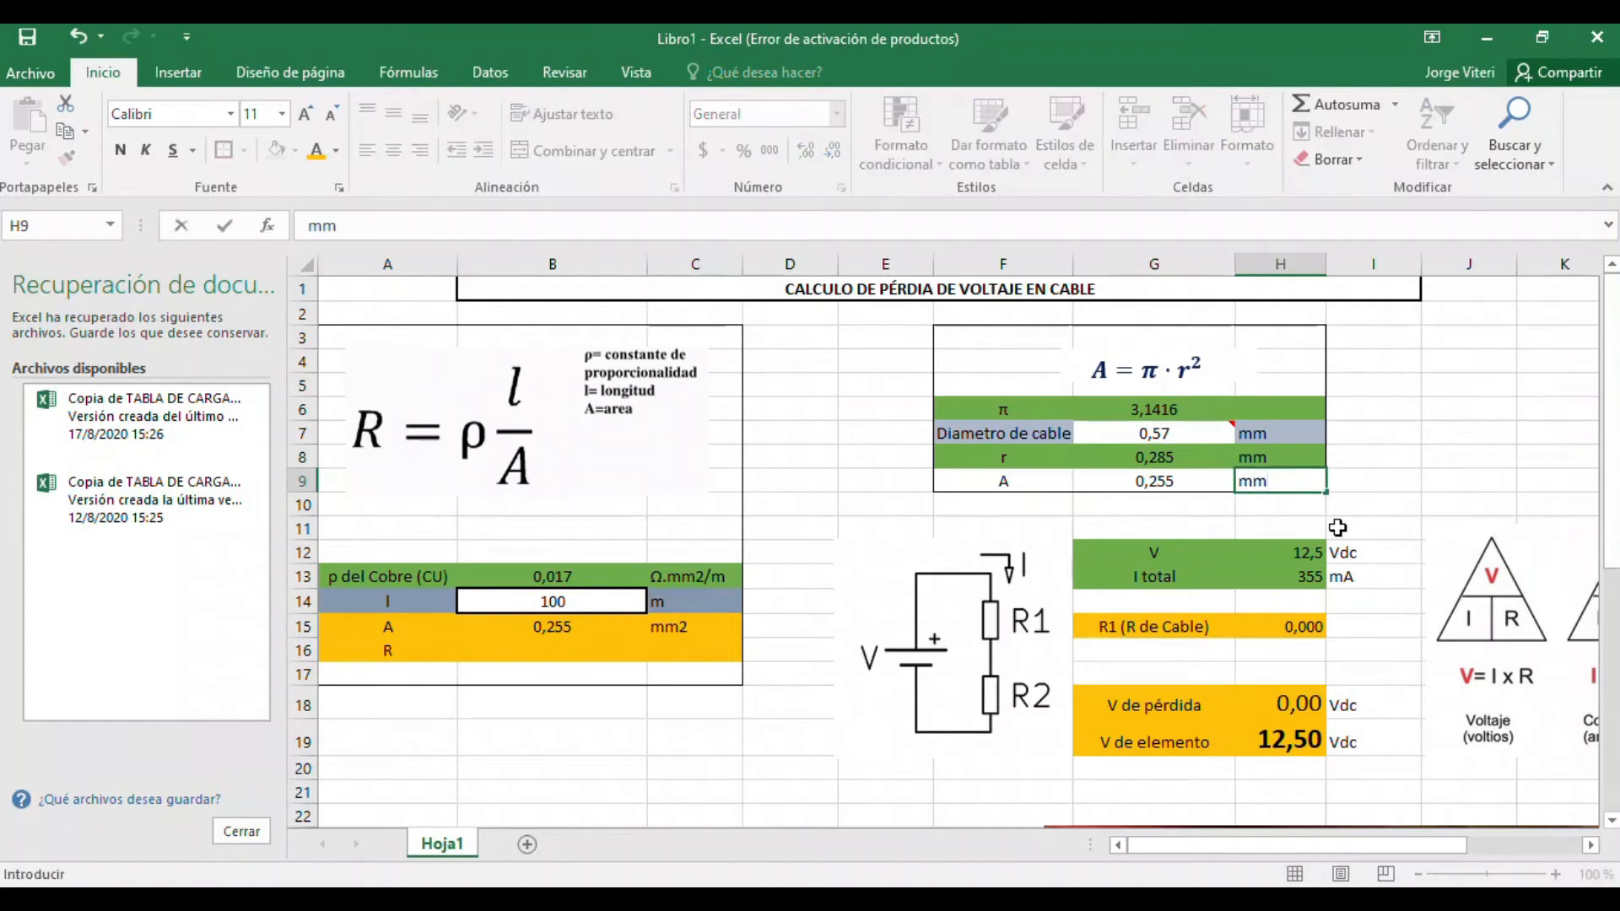
type("2")
key("Return")
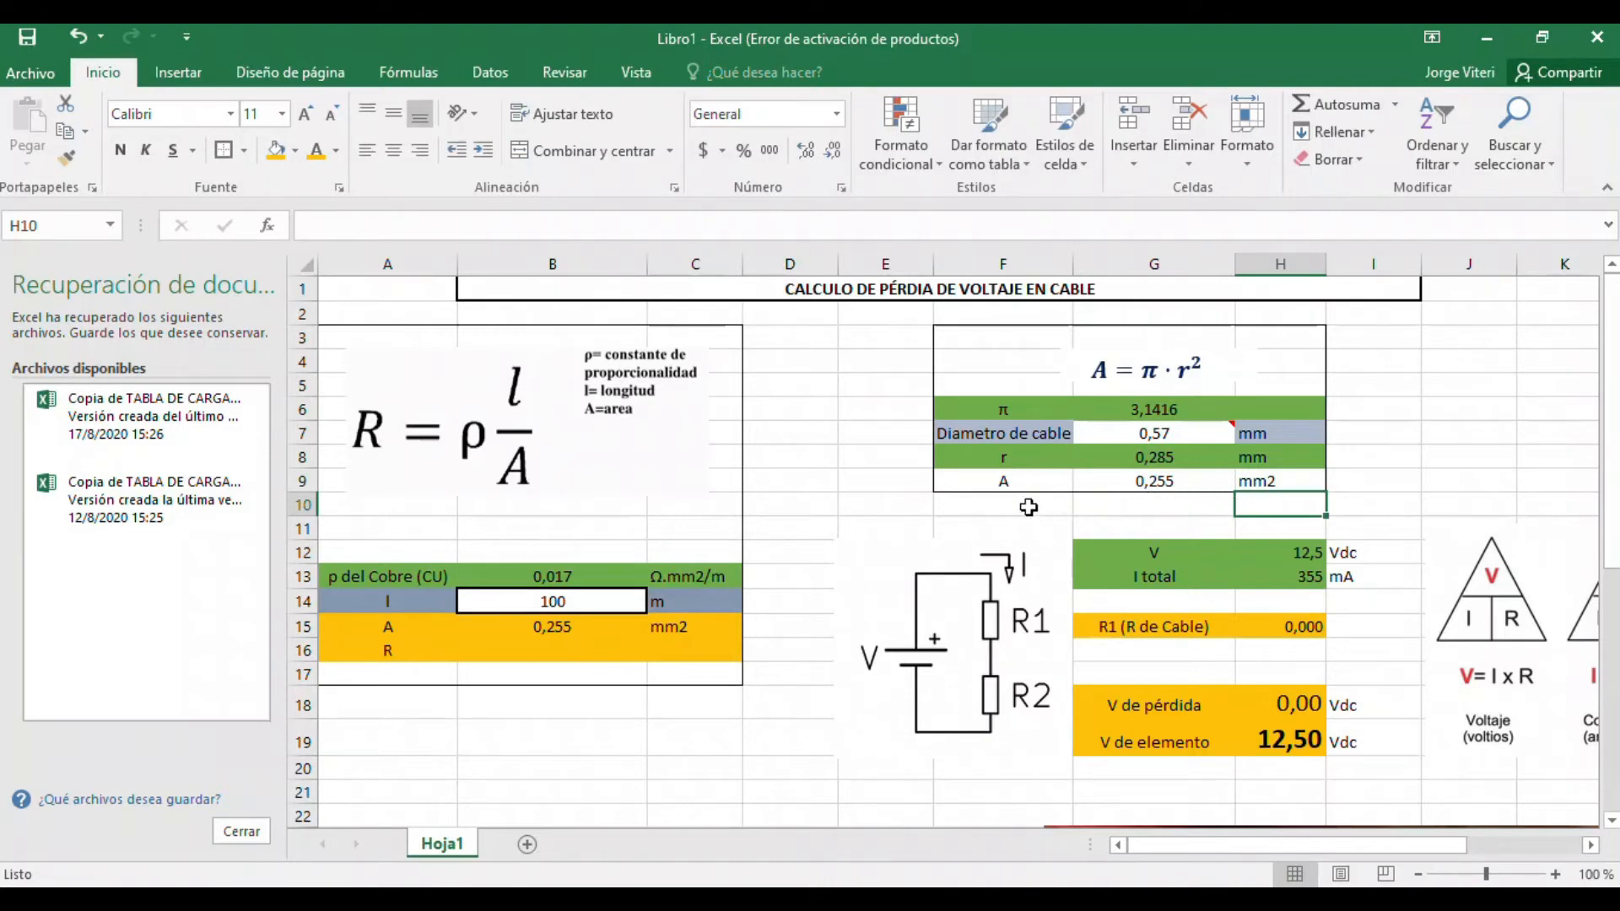
Step: Calculate the cable resistance R in B16 with the formula =B13*(B14/B15)
left_click(529, 652)
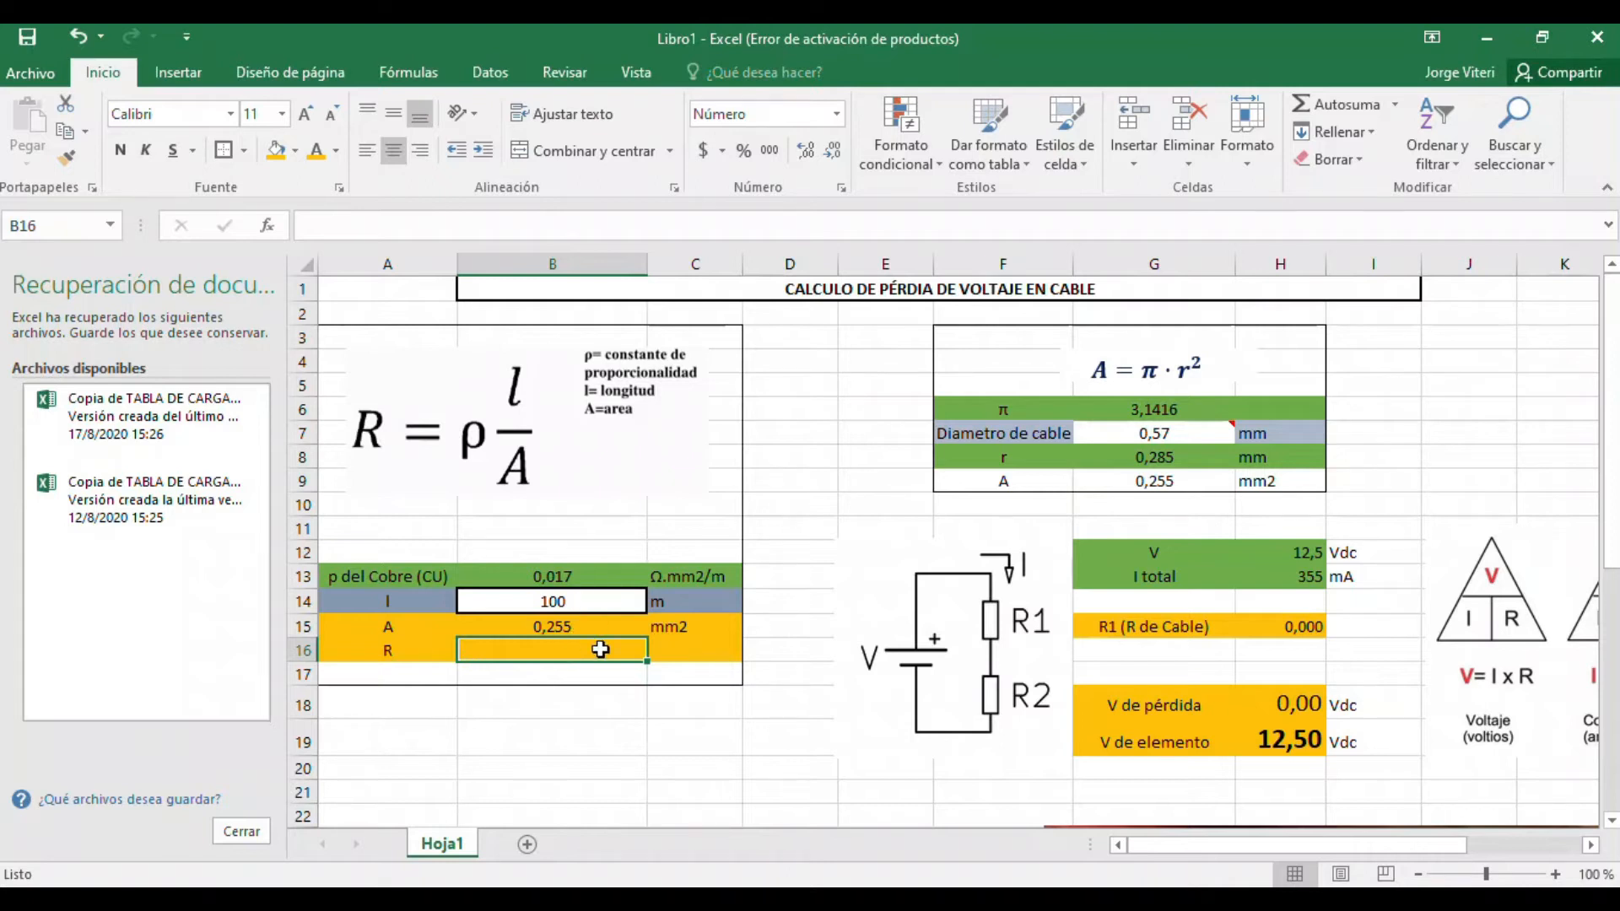
type("=")
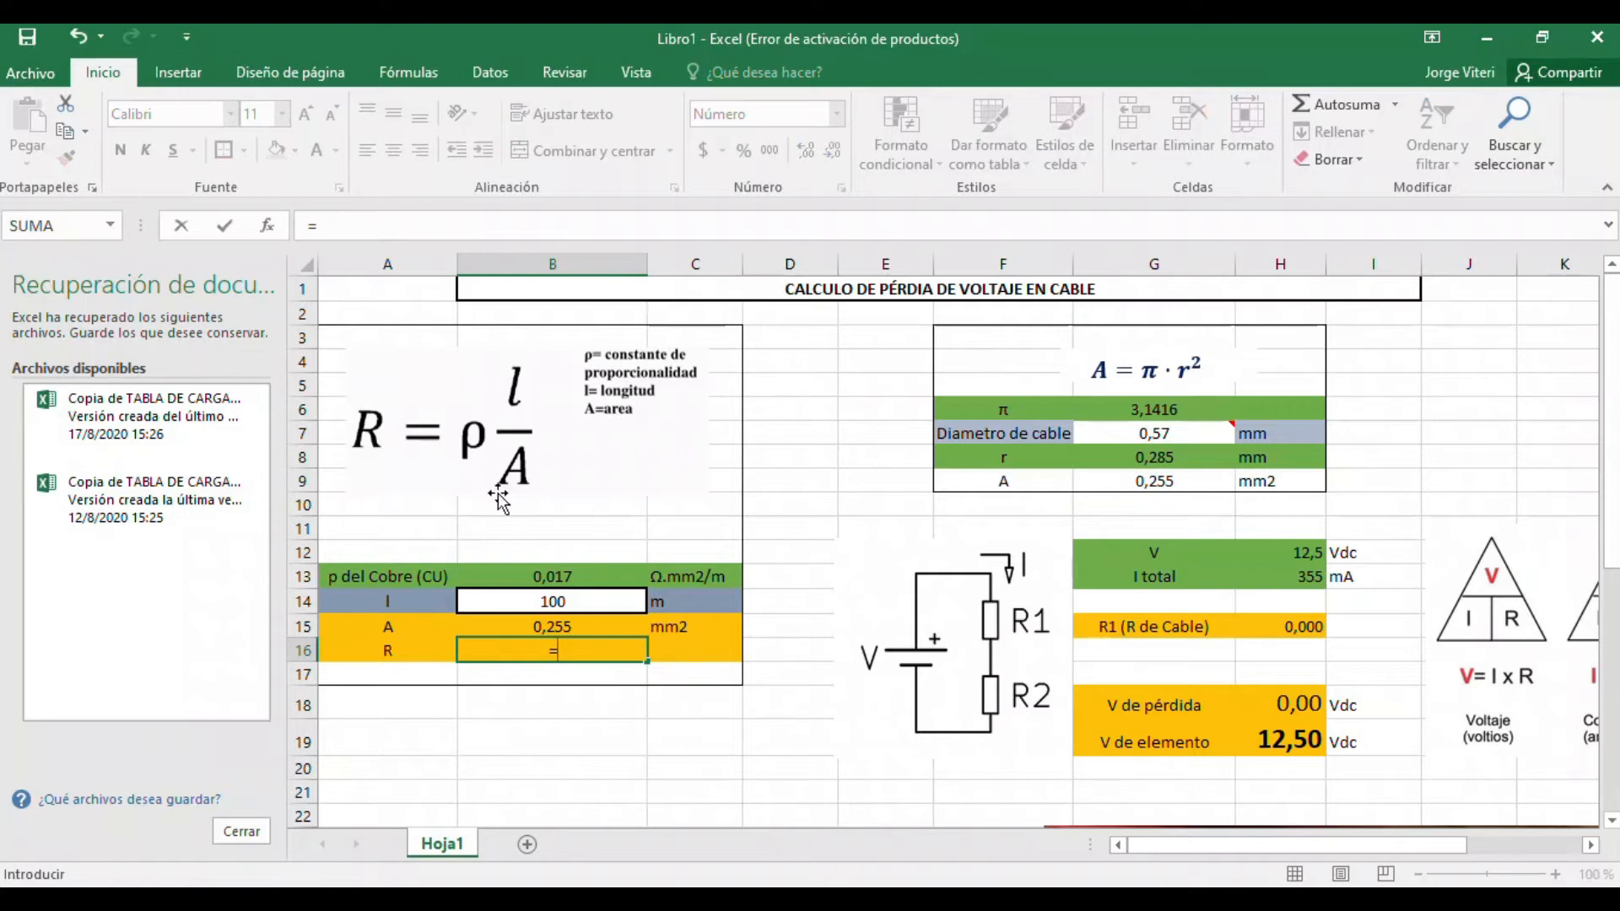
left_click(557, 577)
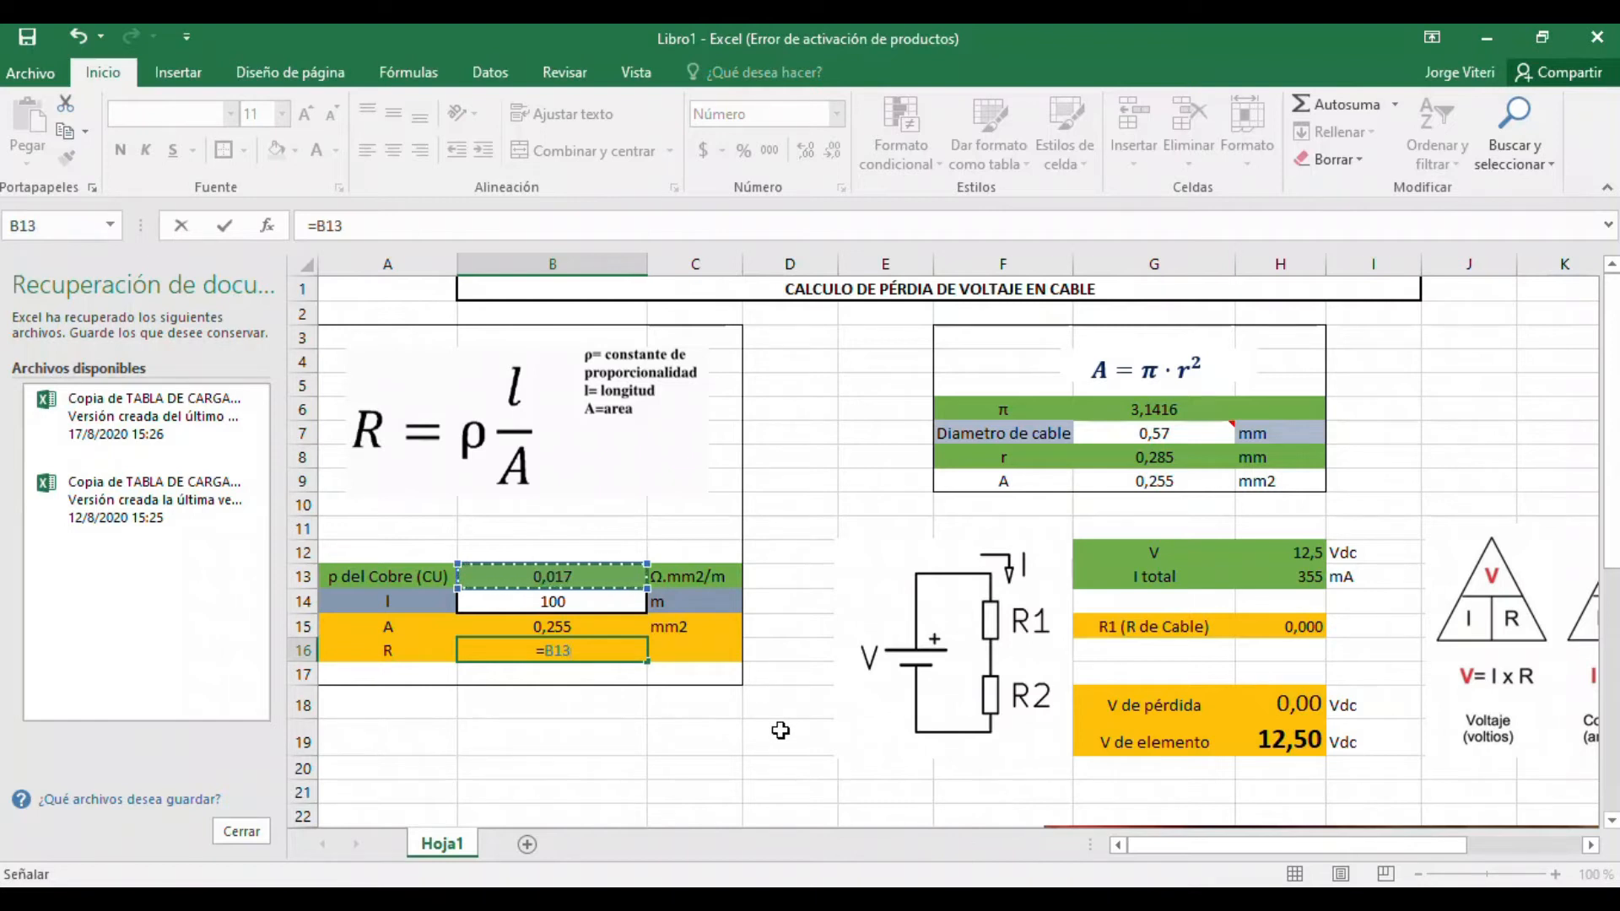
type("*")
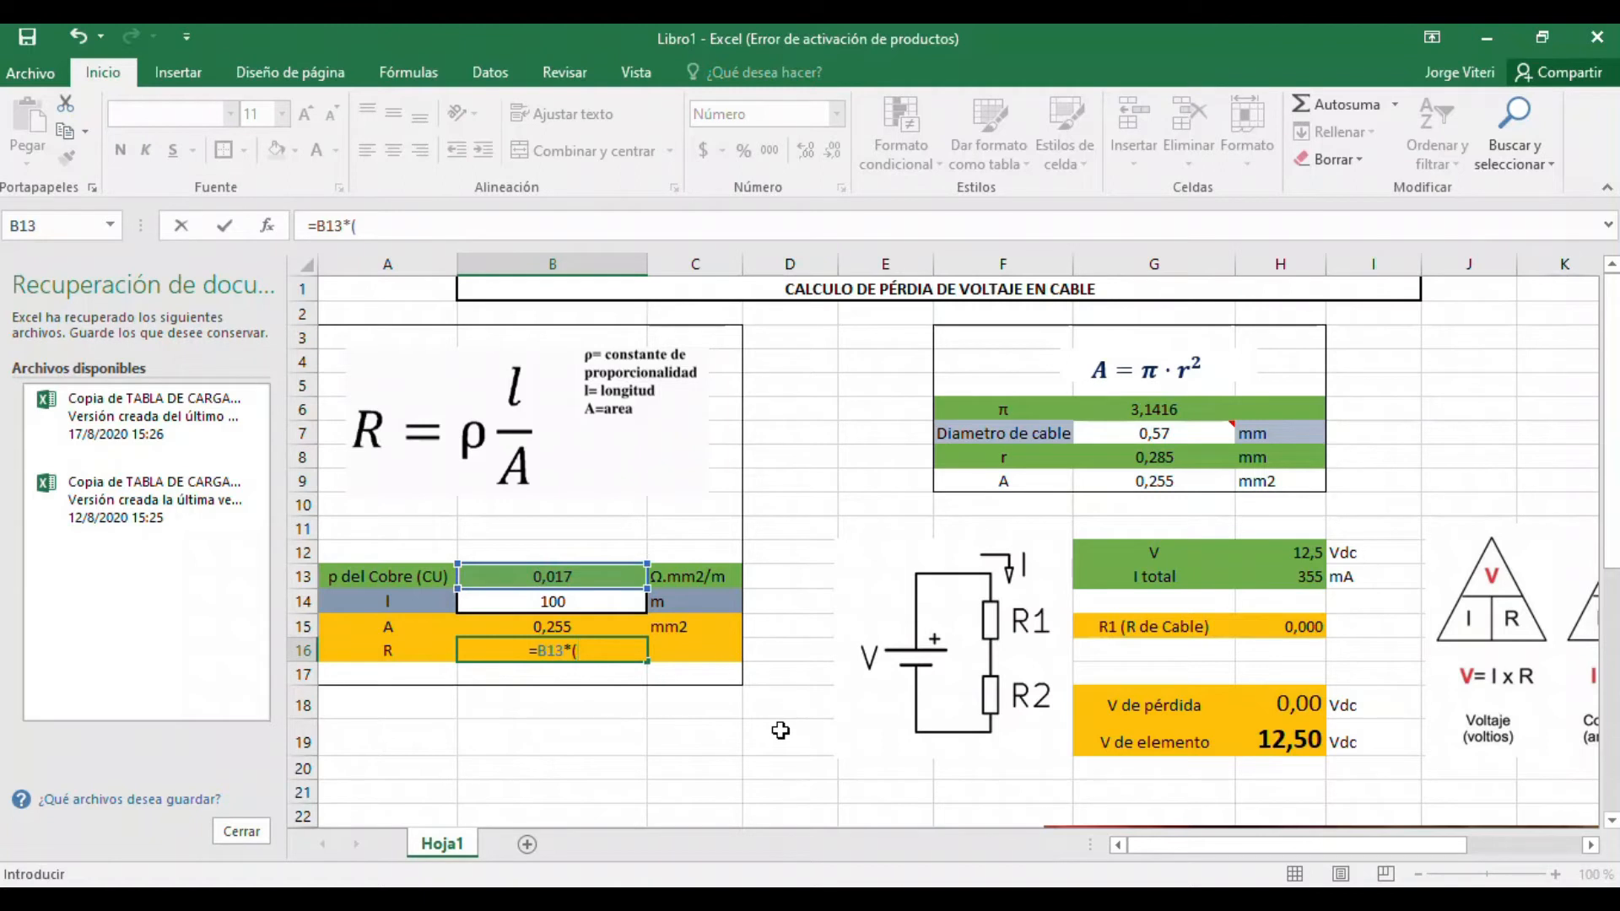
type("(")
left_click(566, 599)
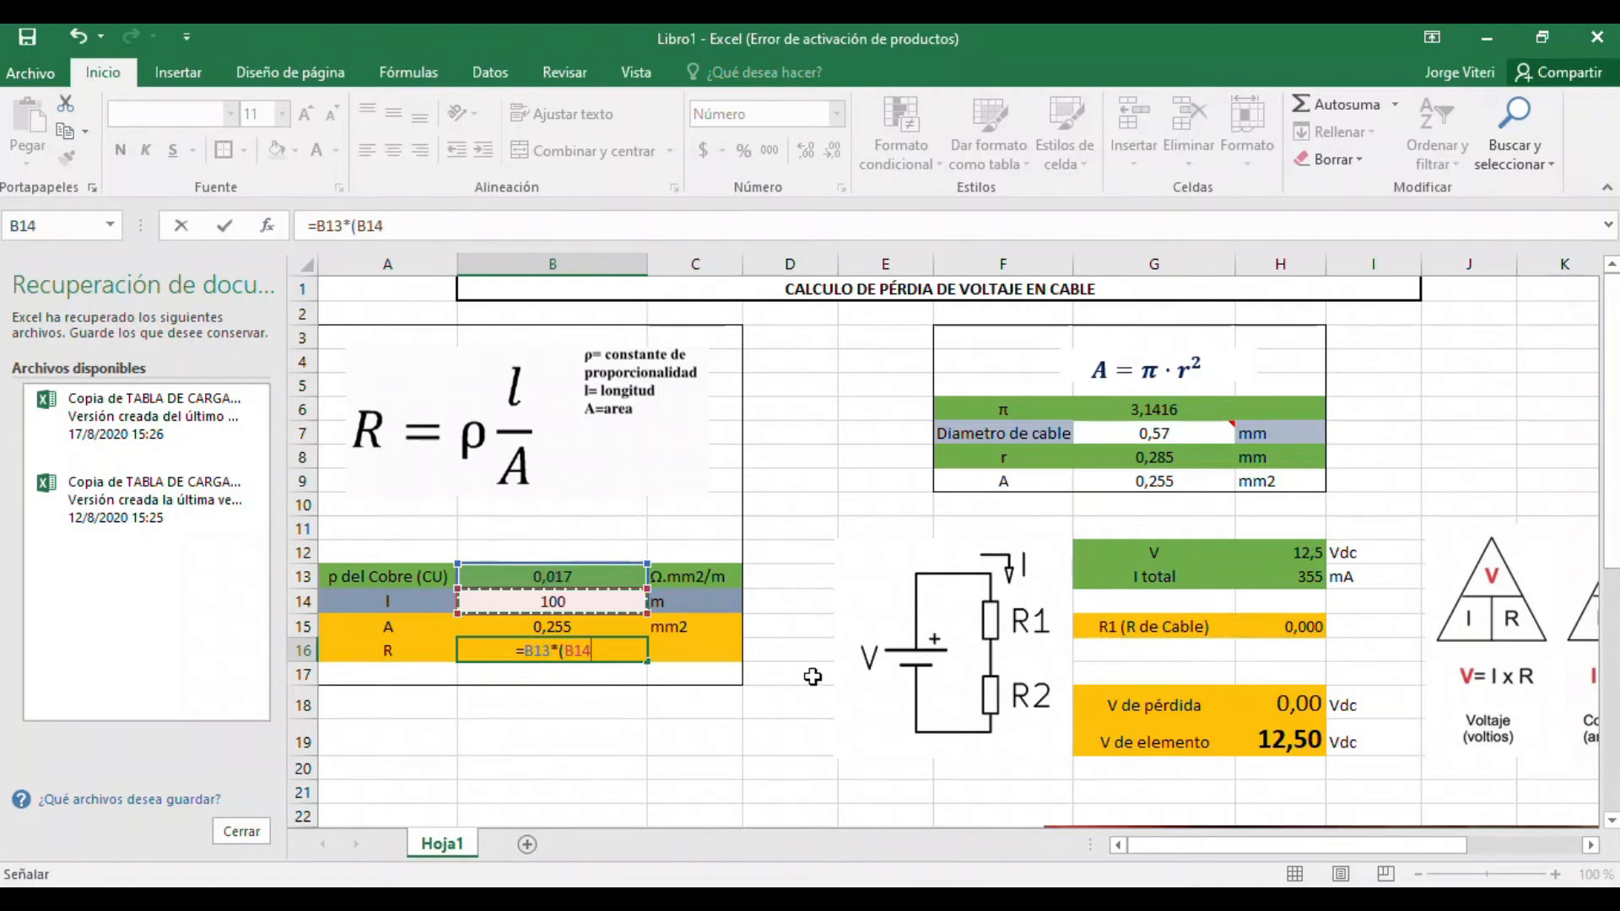
type("/")
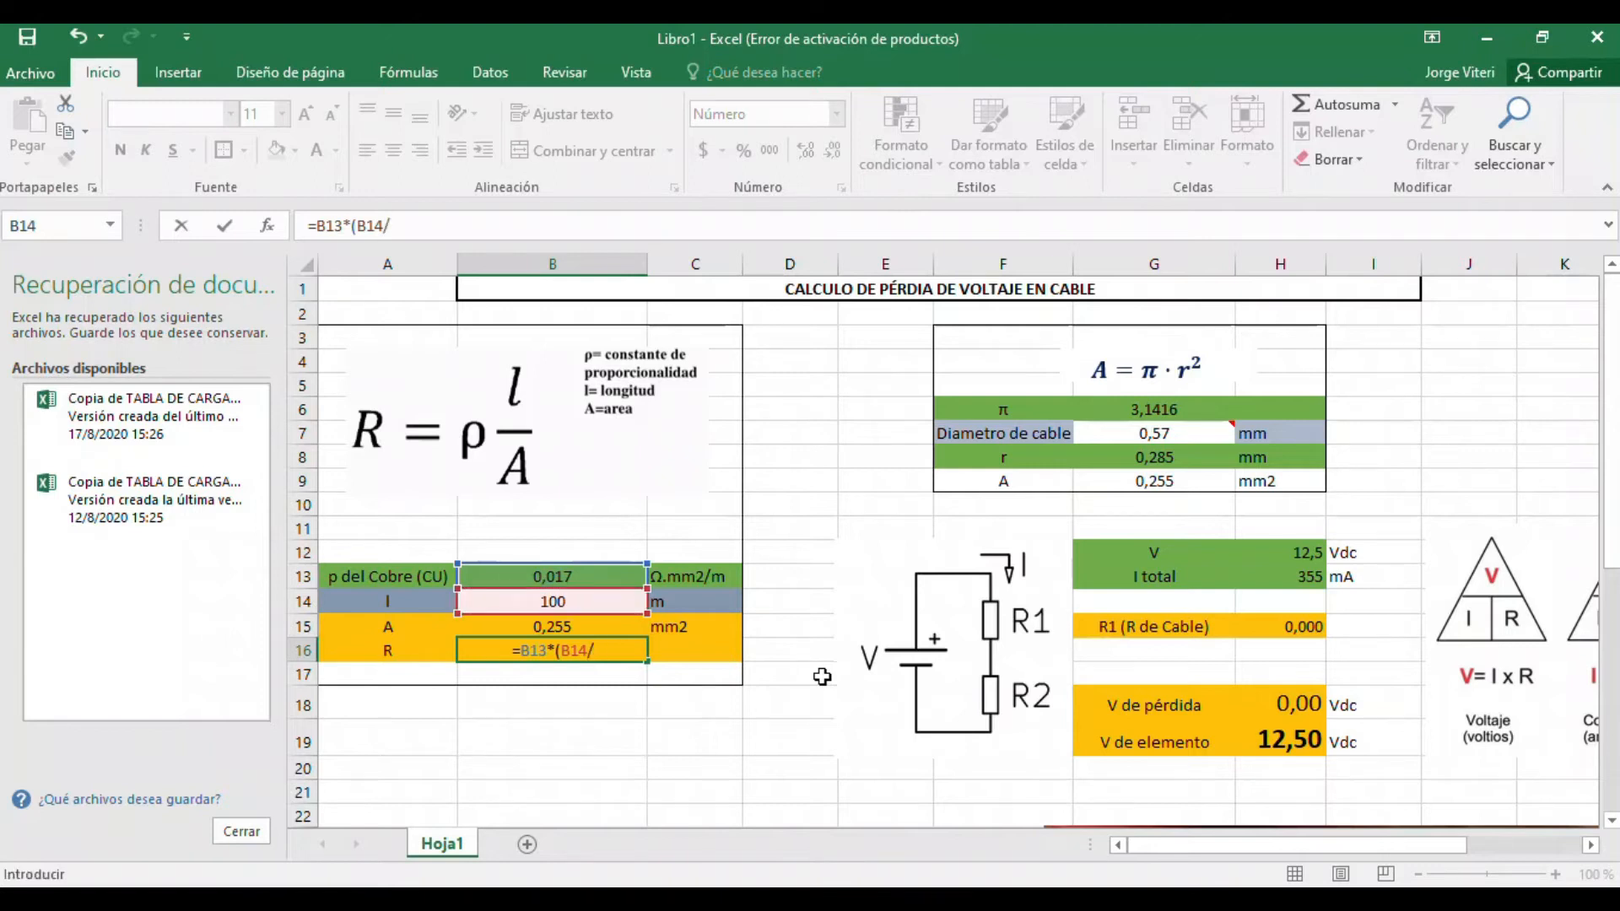
left_click(572, 631)
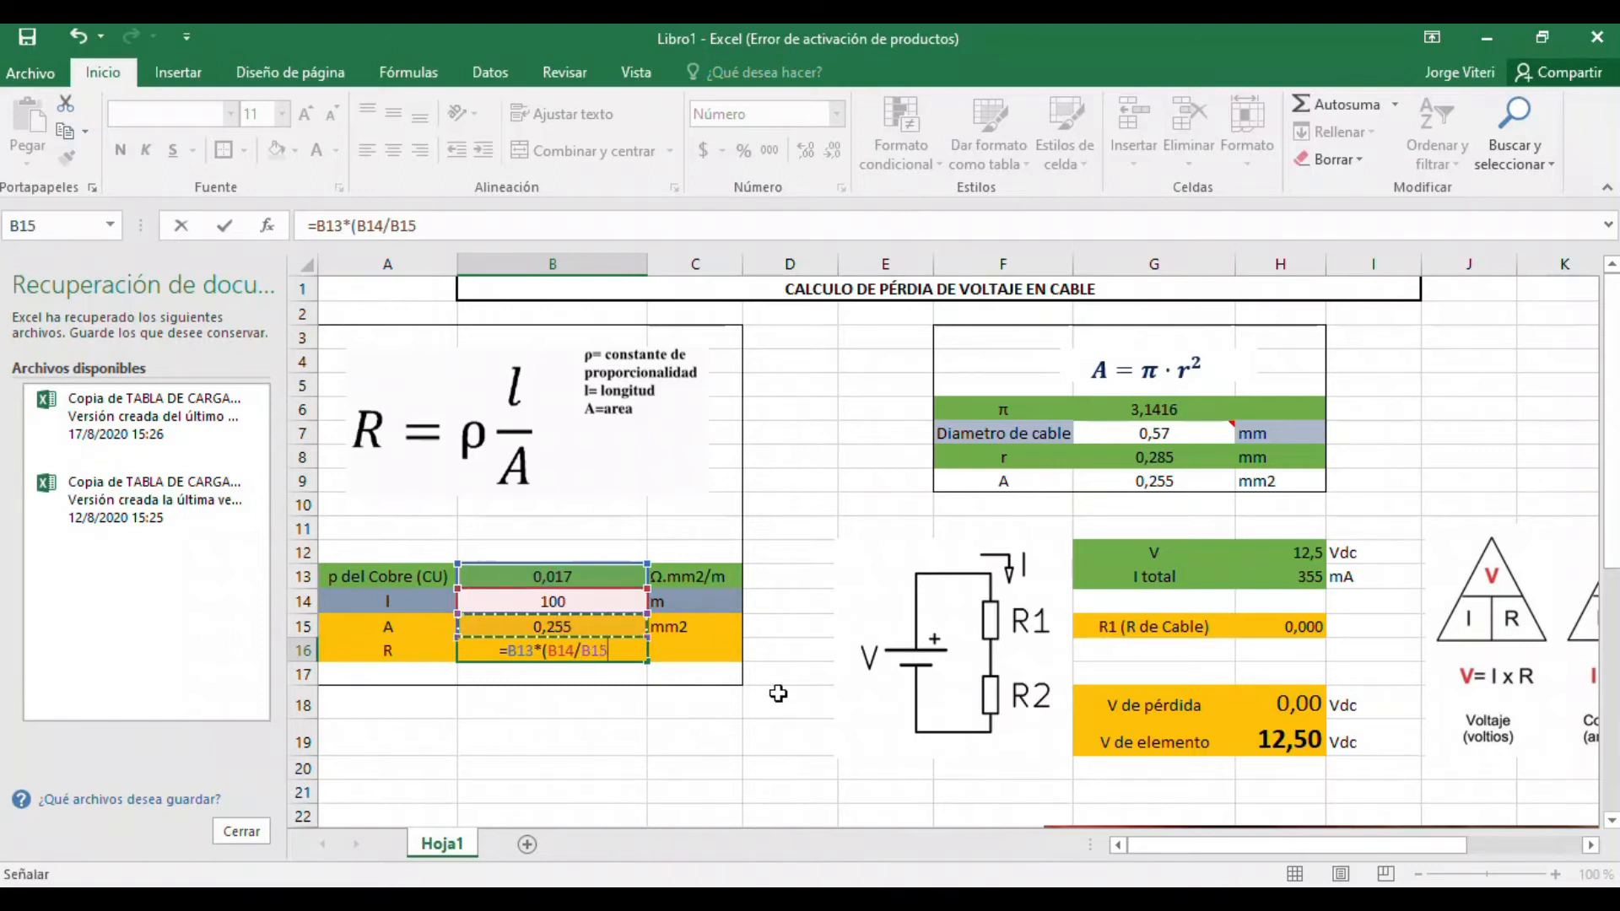
type(")")
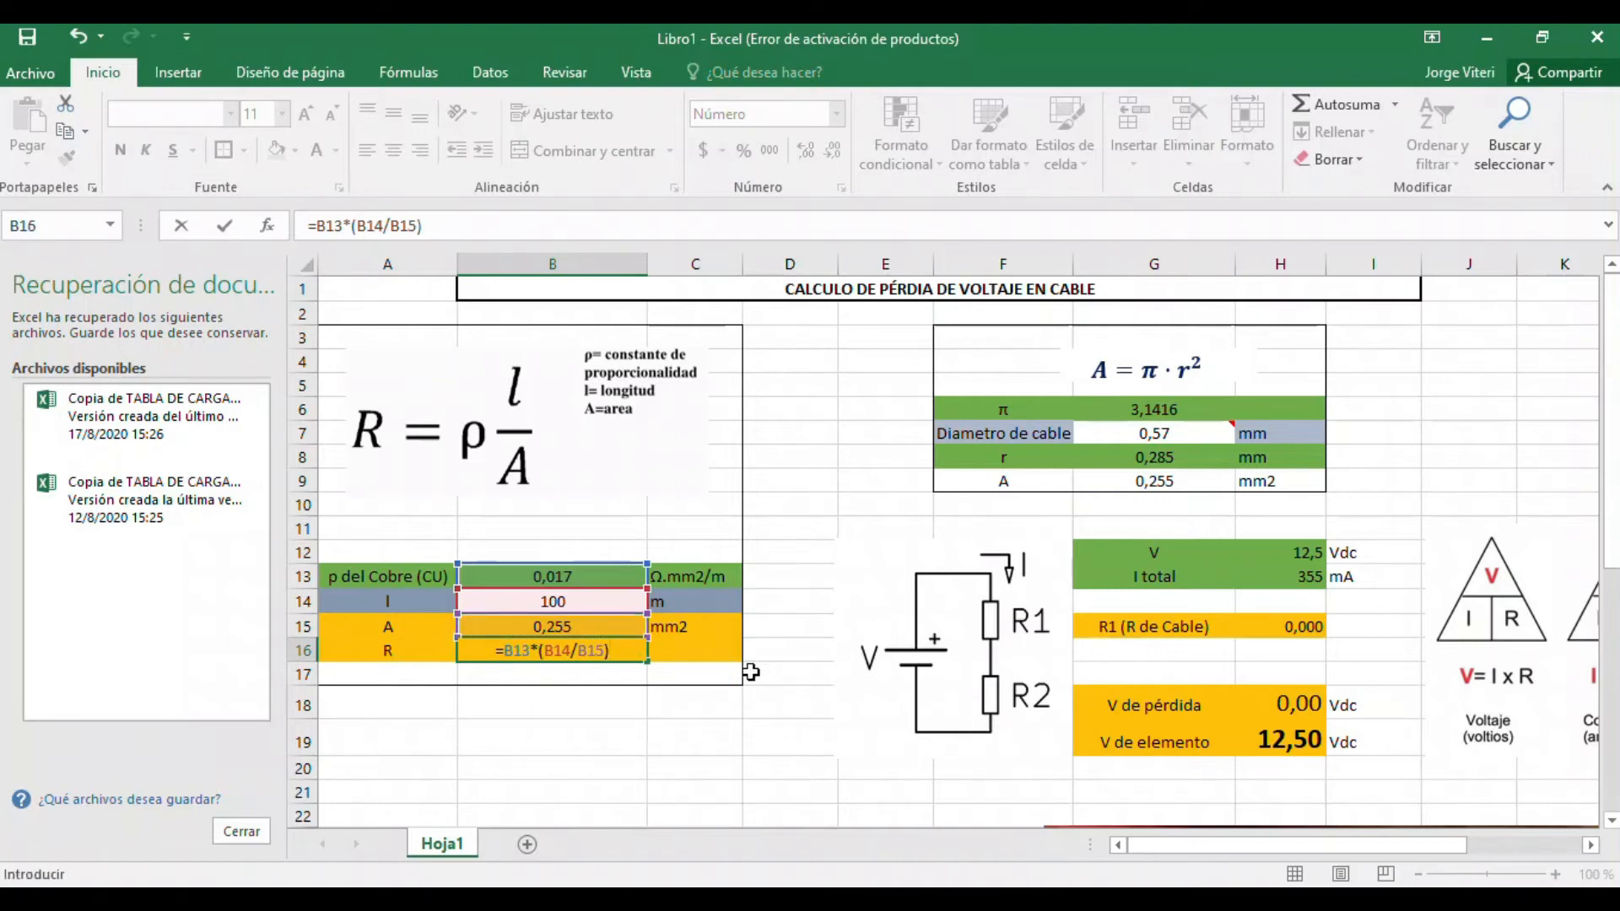
key("Return")
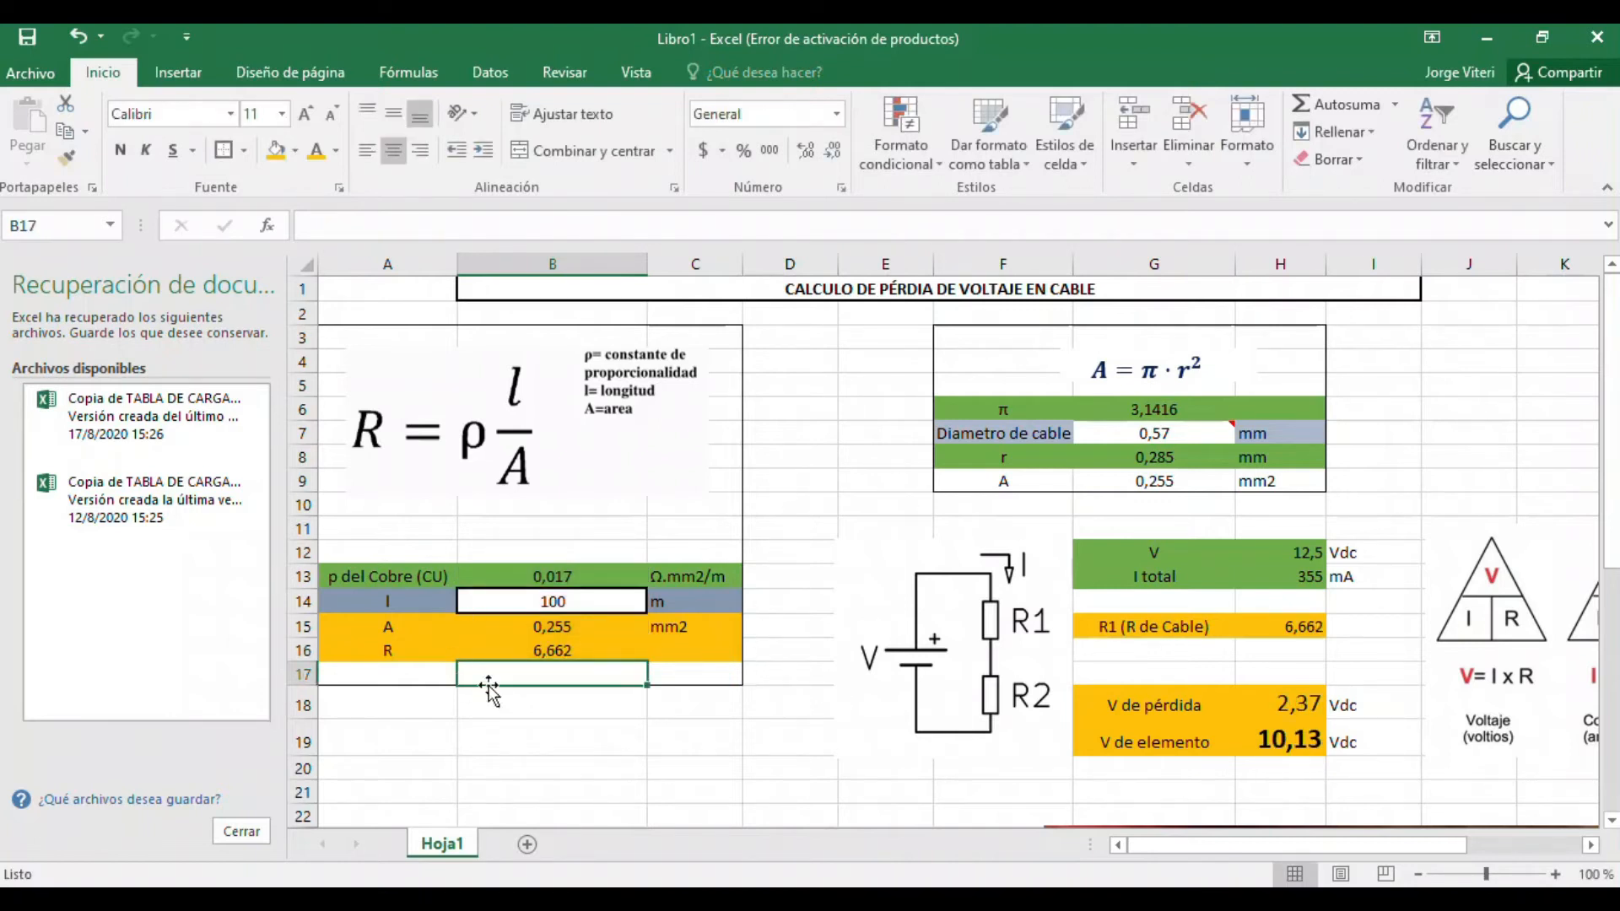
Step: Insert the ohm symbol Ω in C16 as the unit of the cable resistance
left_click(685, 650)
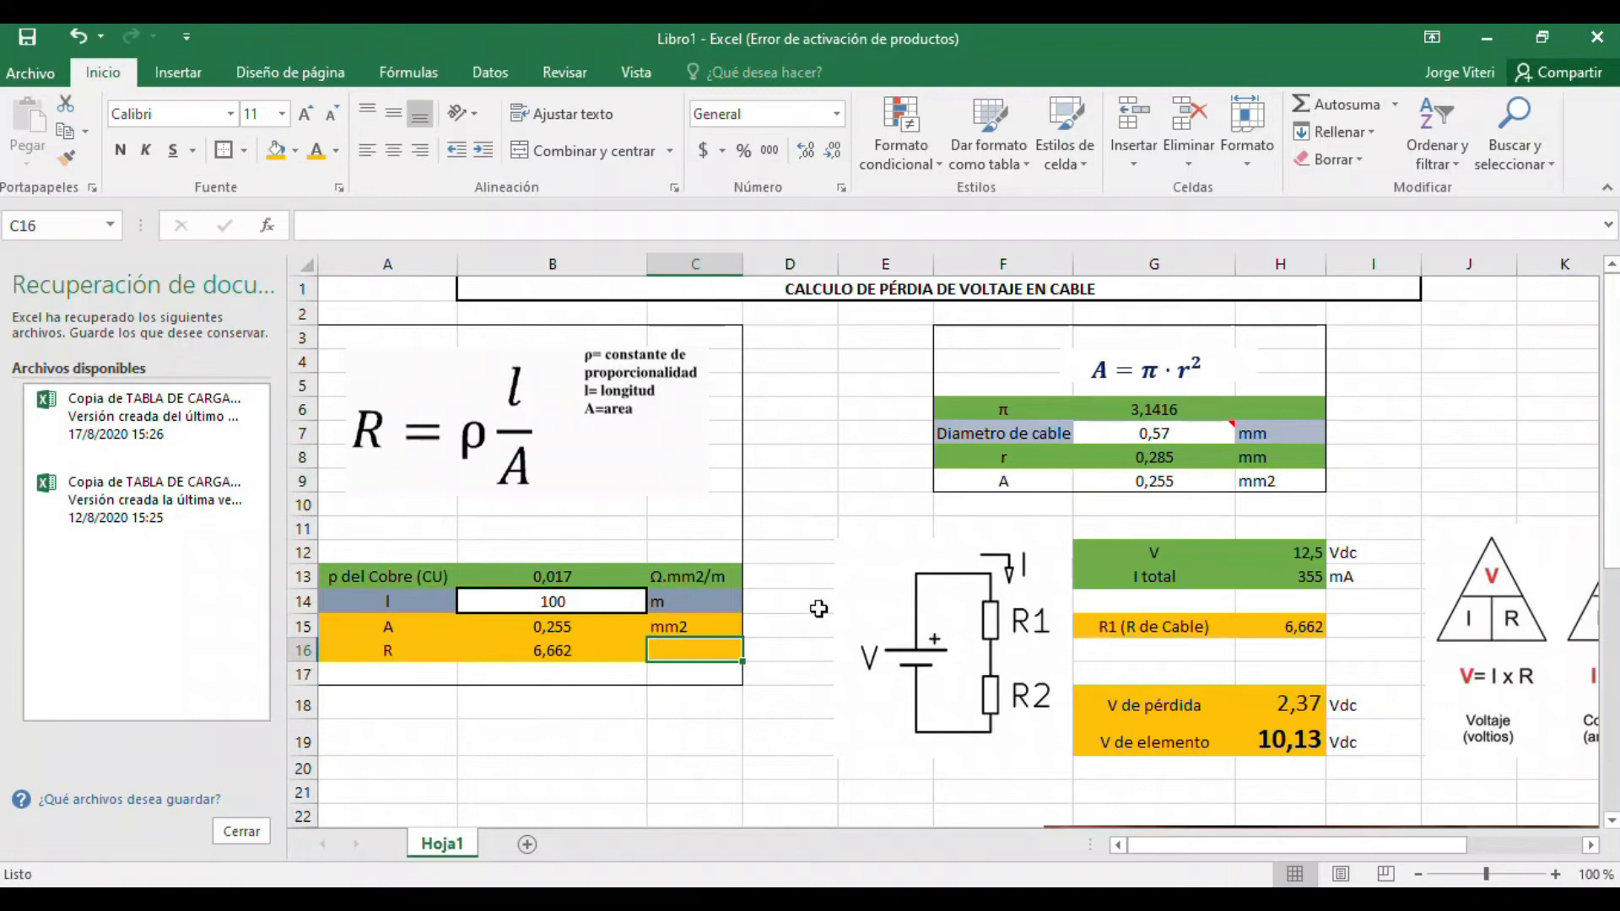
left_click(178, 72)
left_click(1519, 131)
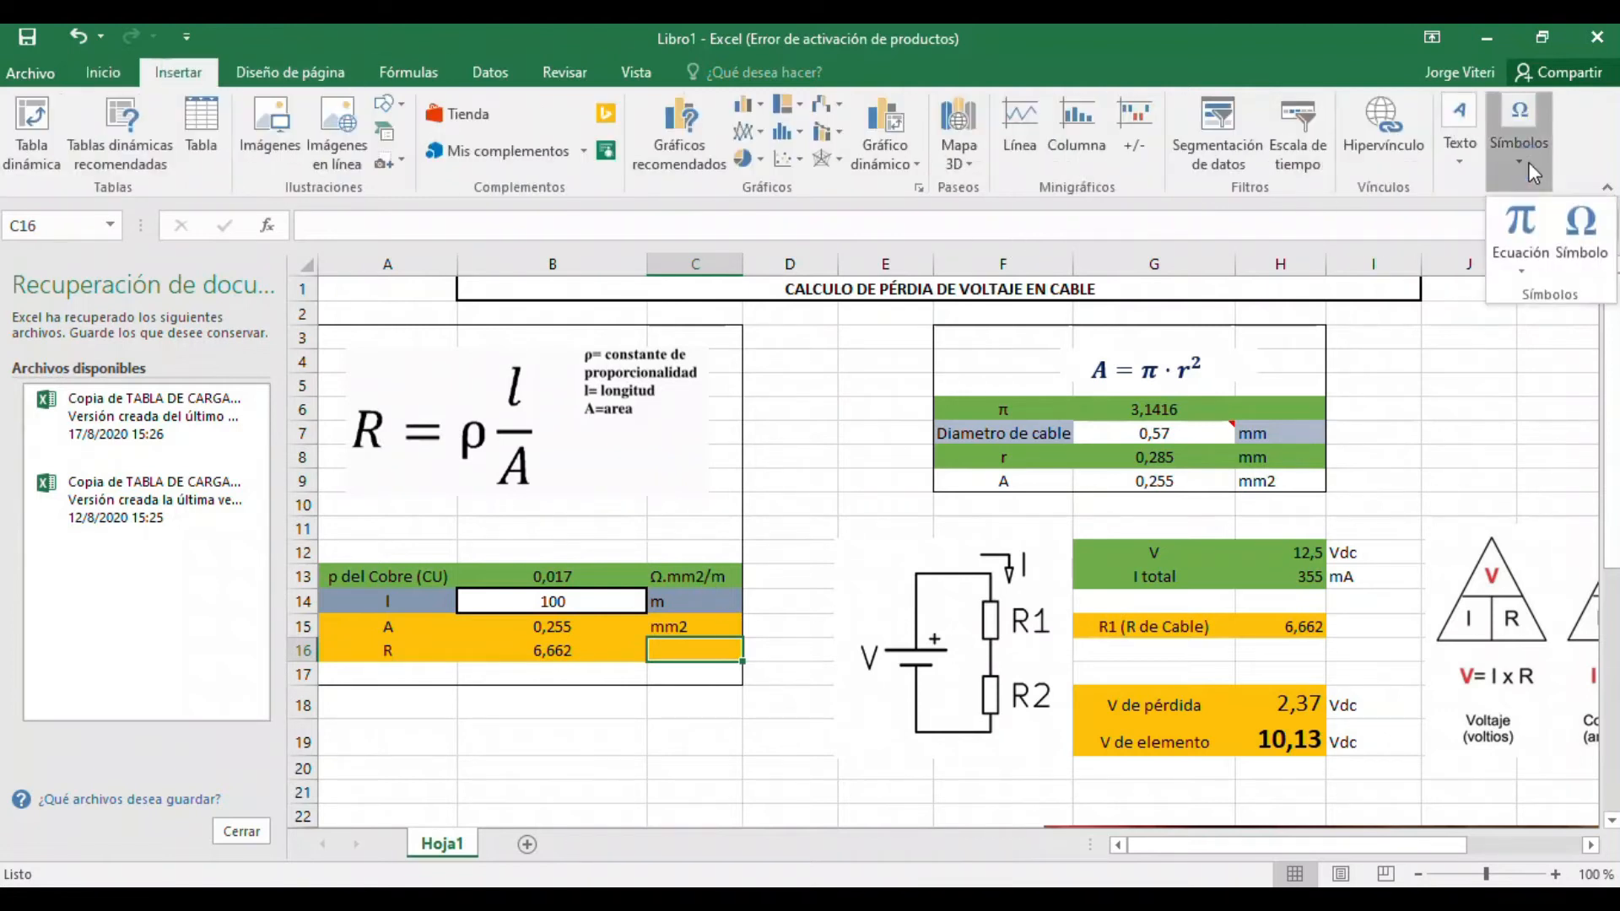
left_click(1580, 224)
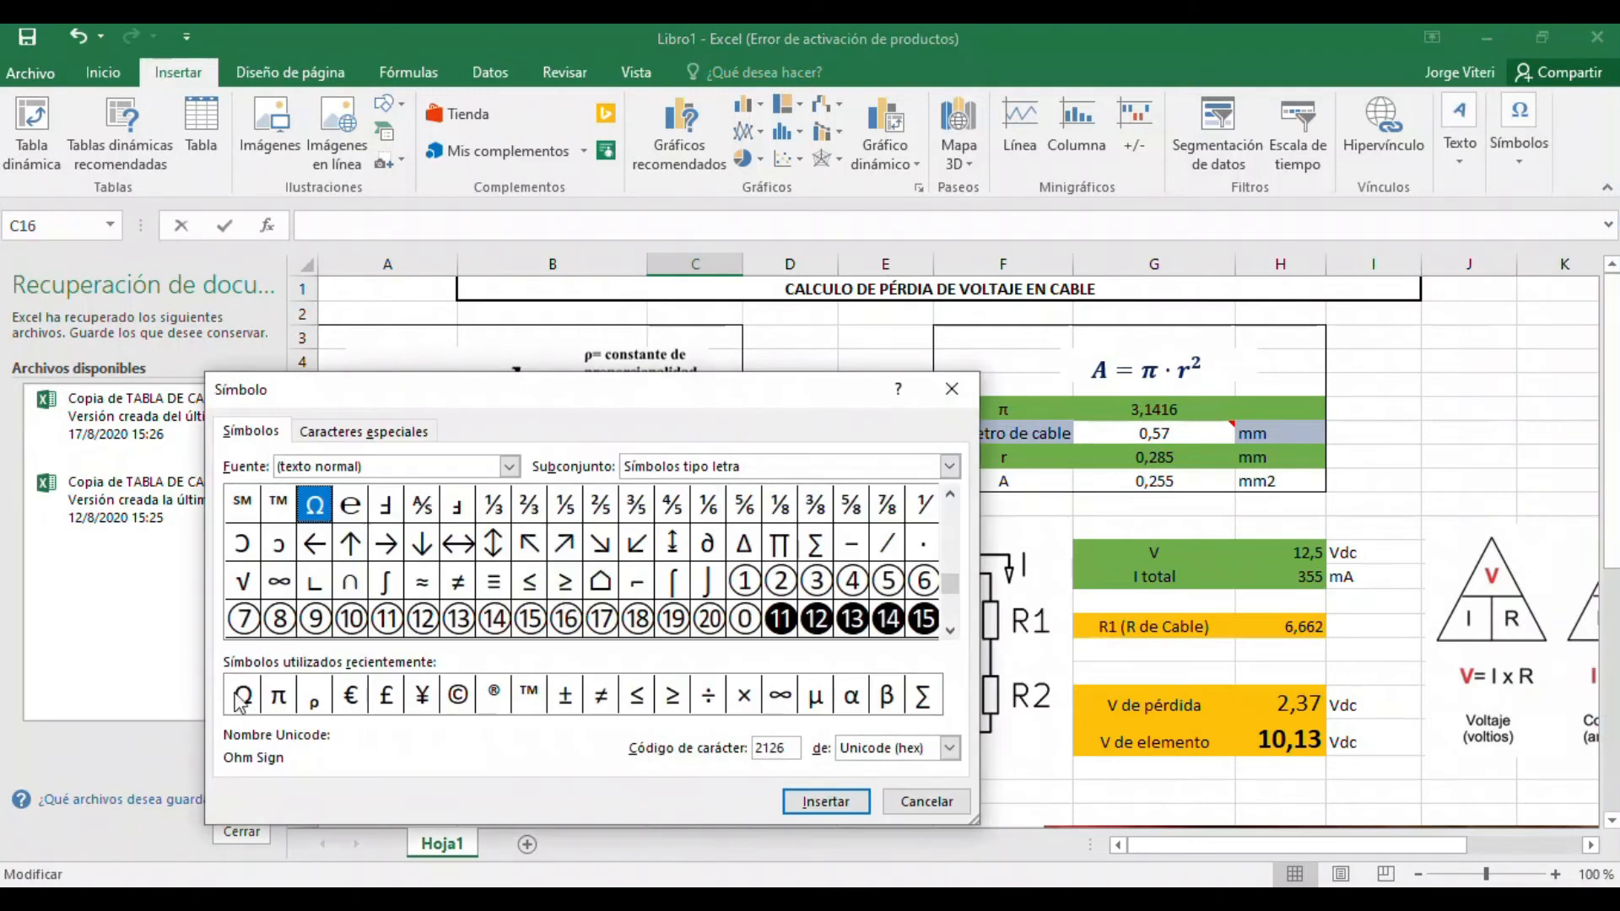
left_click(243, 693)
left_click(825, 802)
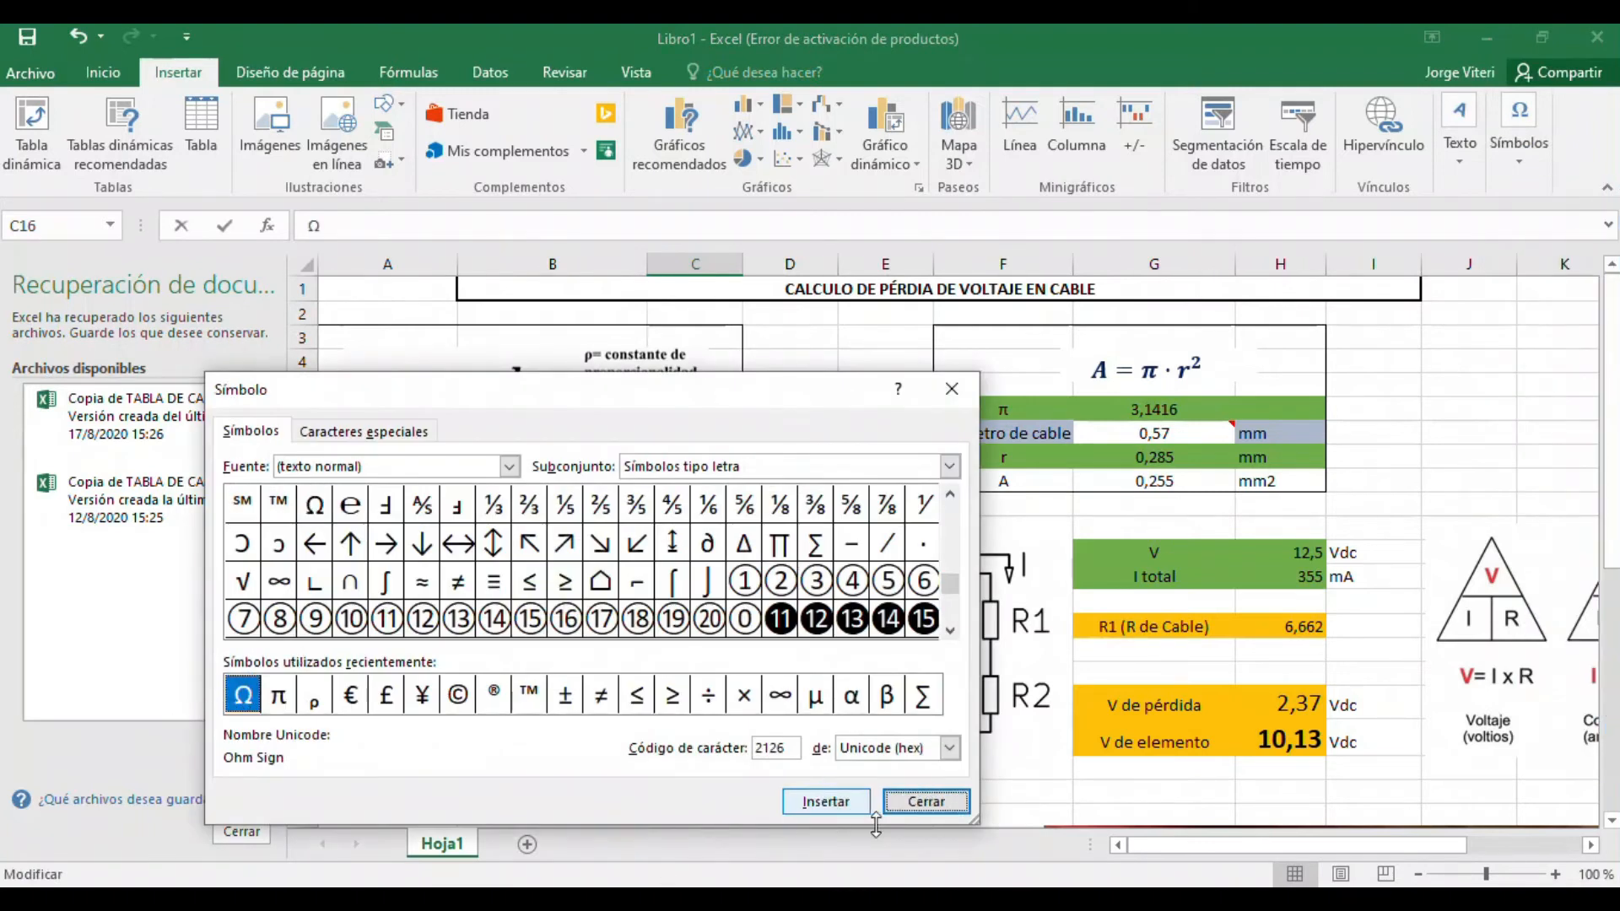
left_click(925, 801)
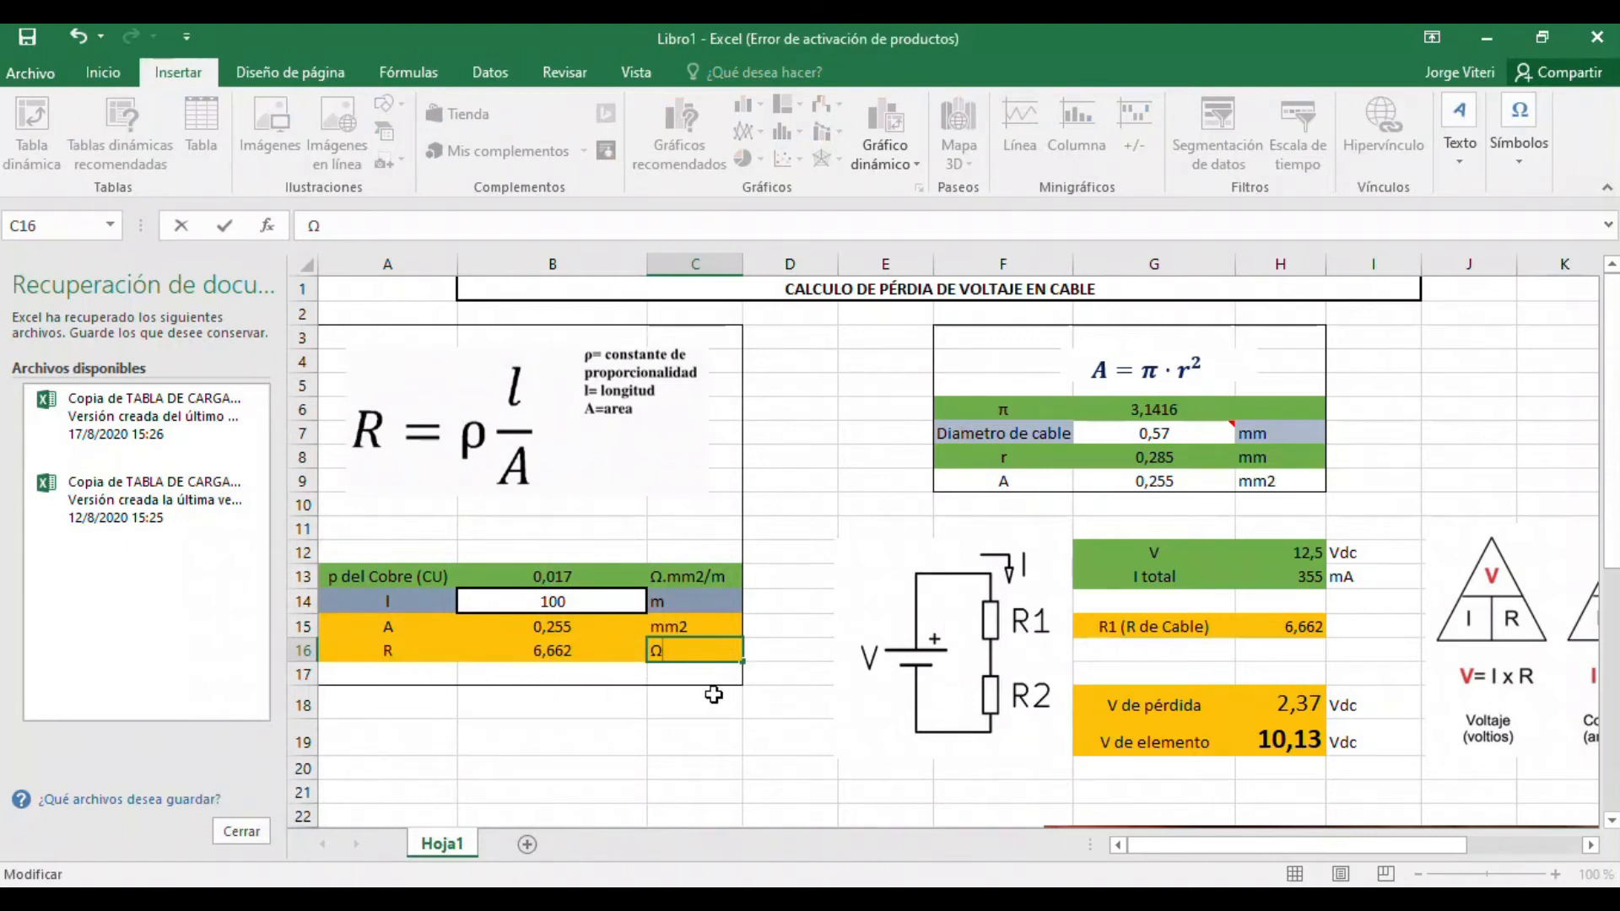
left_click(883, 658)
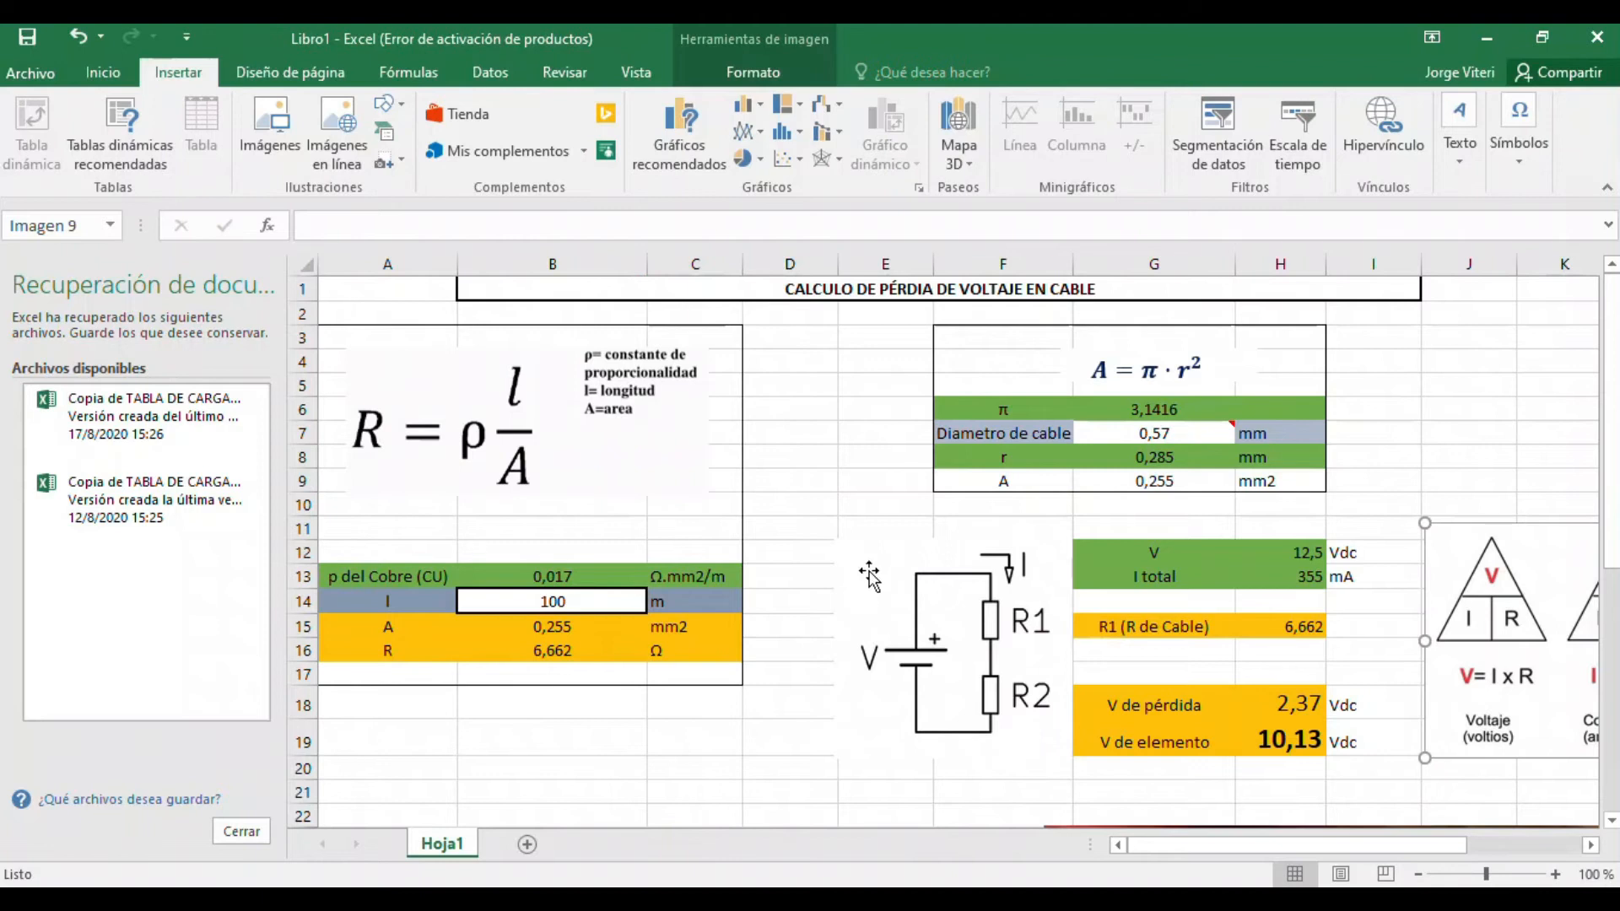
Step: Calculate the voltage loss (V de pérdida) in H18 with the formula =H15*H13
left_click(1257, 847)
left_click_drag(1257, 847, 1371, 843)
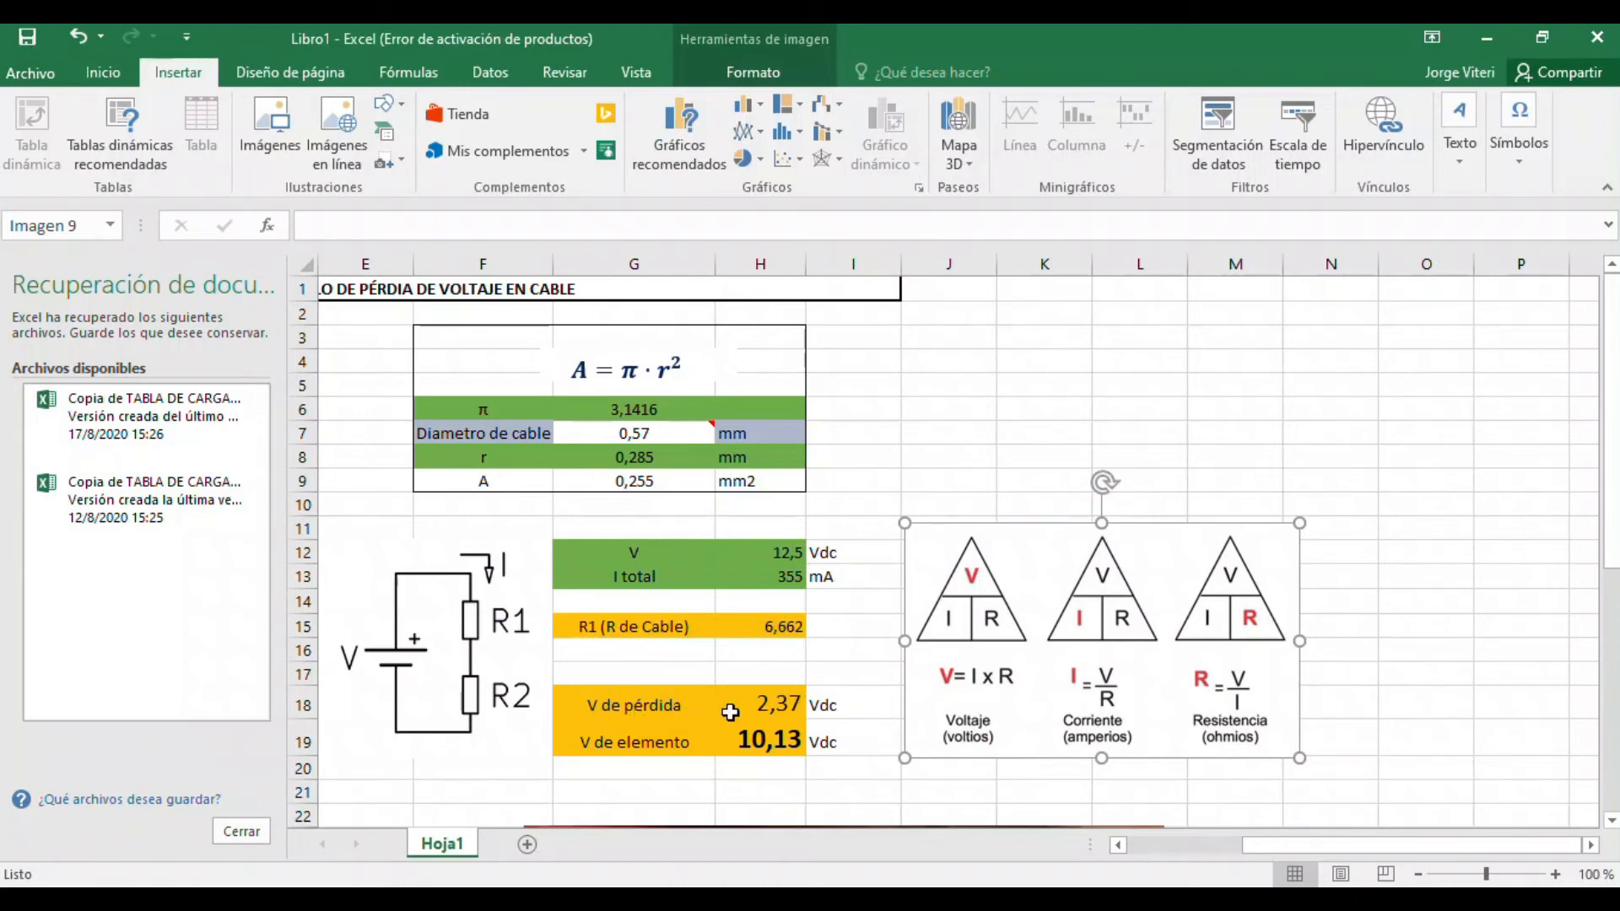
left_click(776, 704)
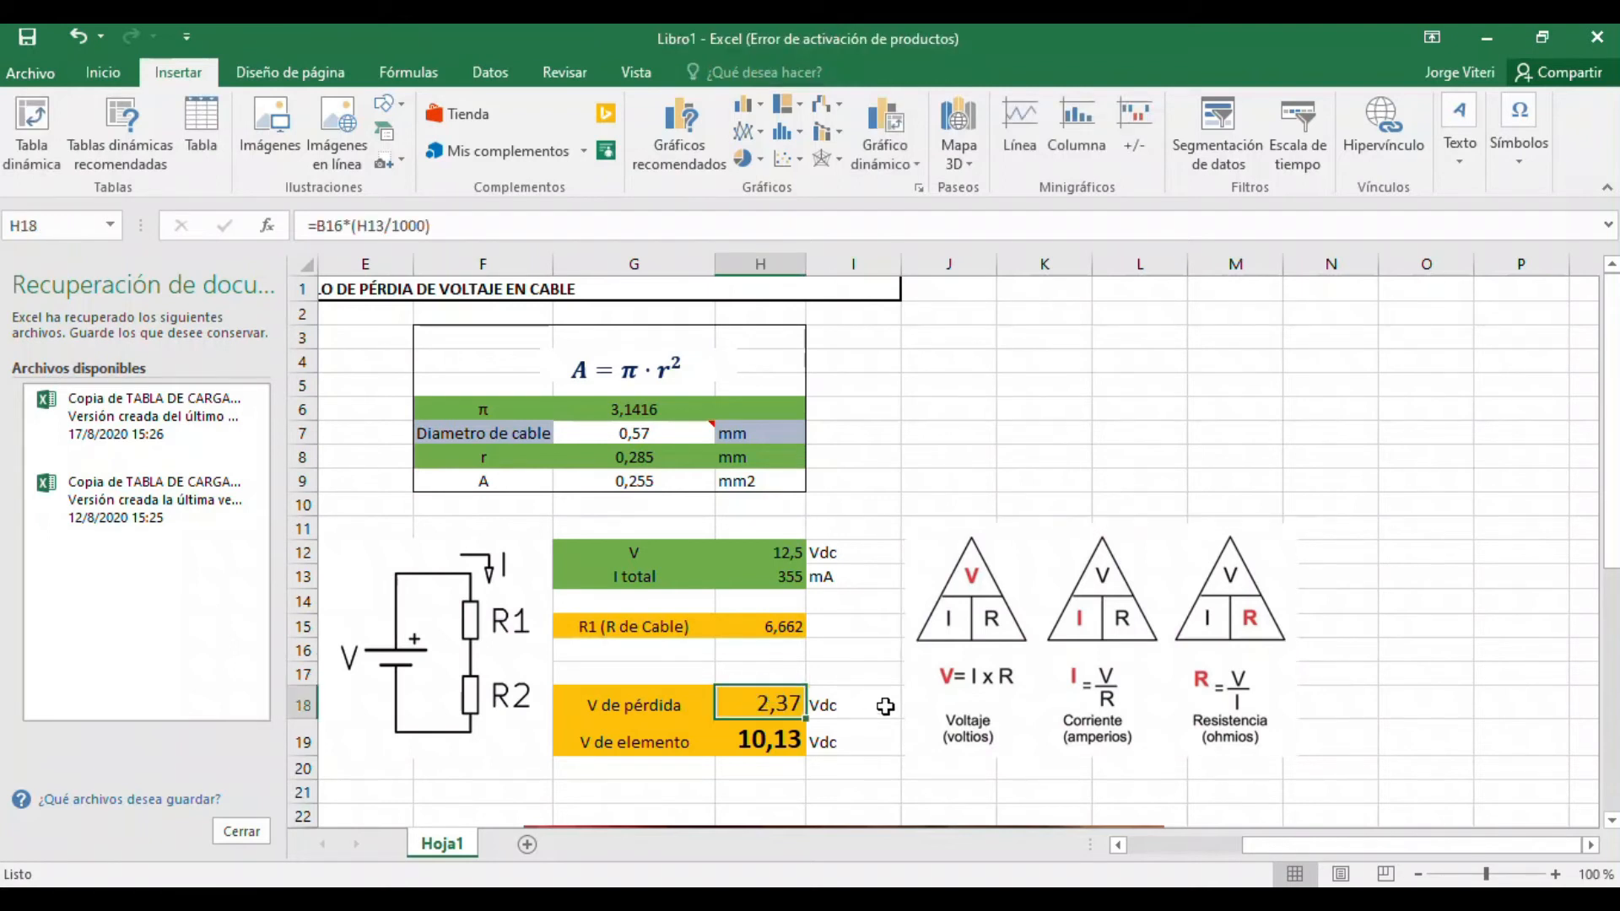
type("=")
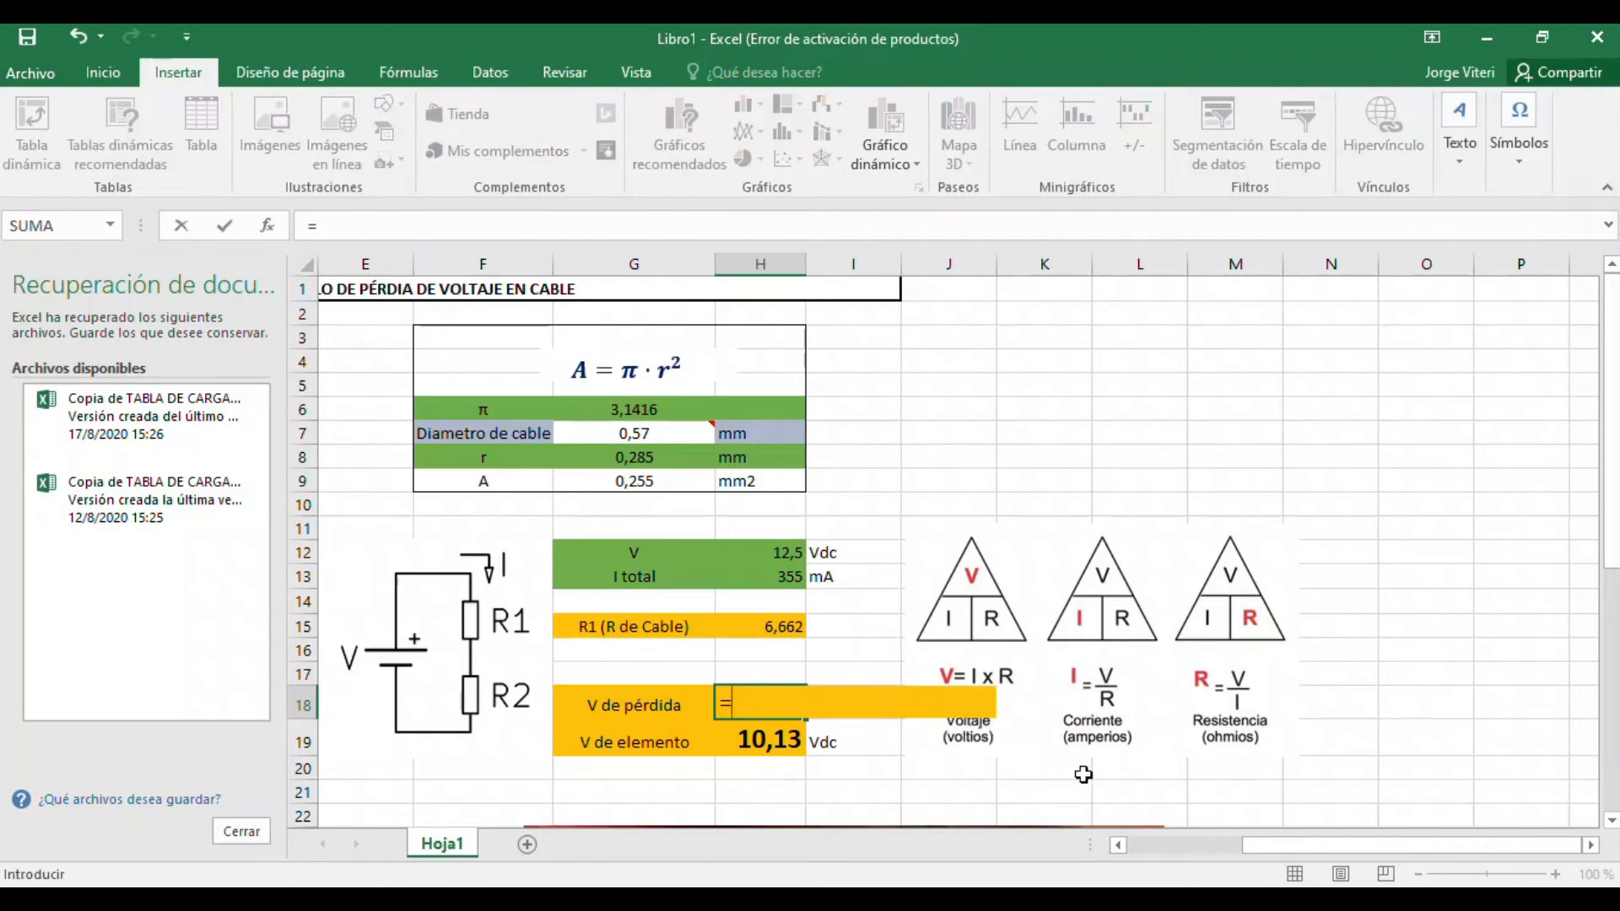
left_click(767, 626)
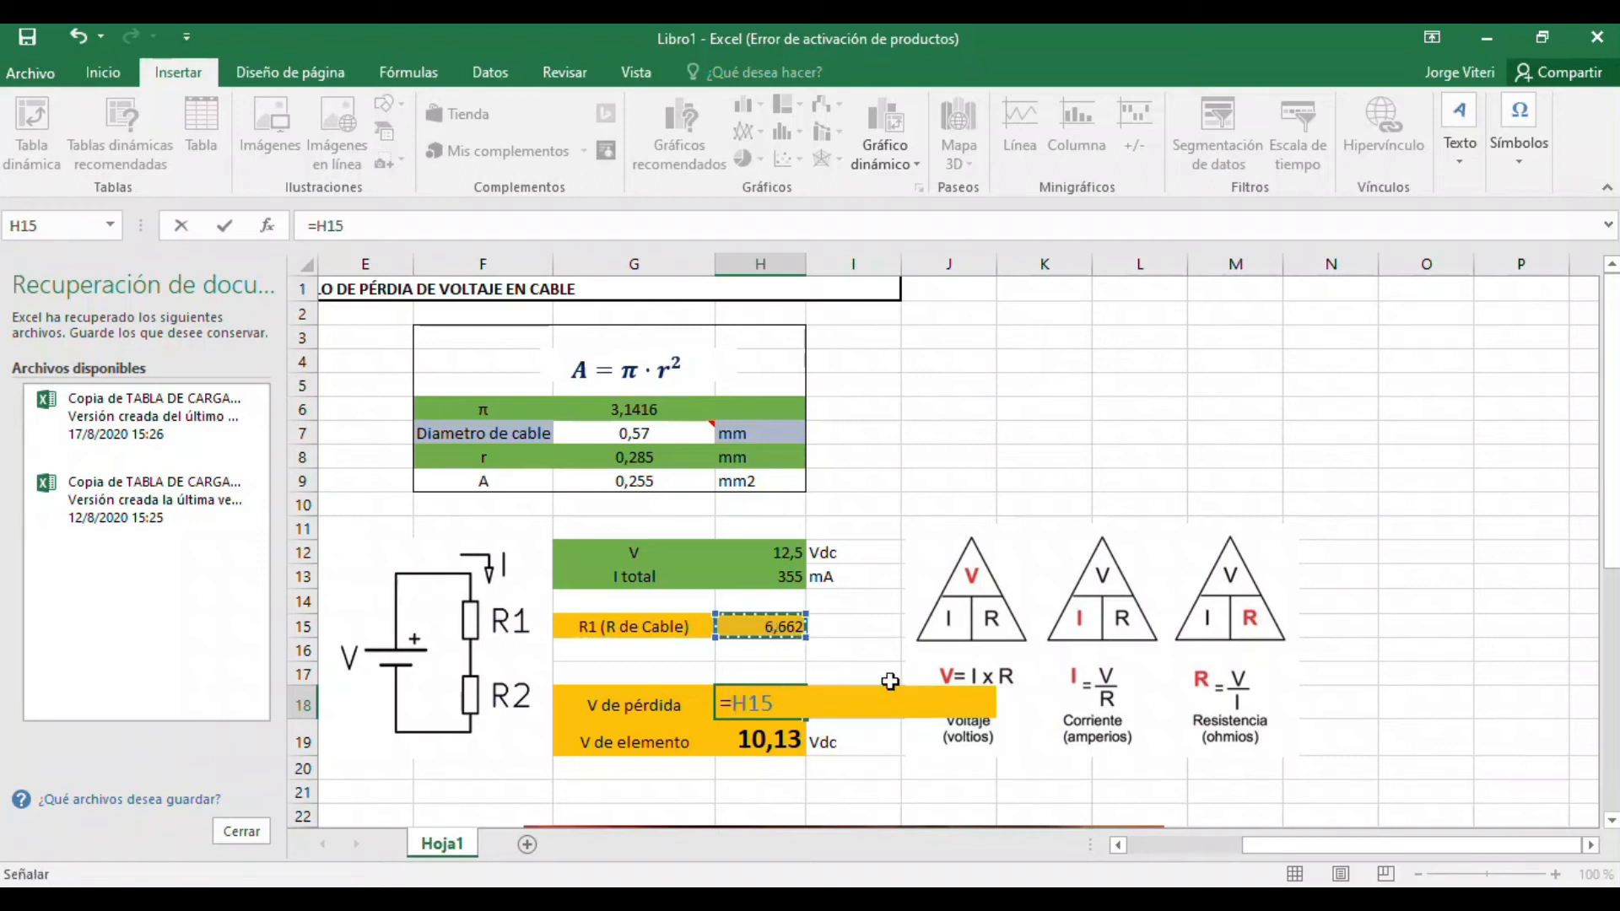
type("*")
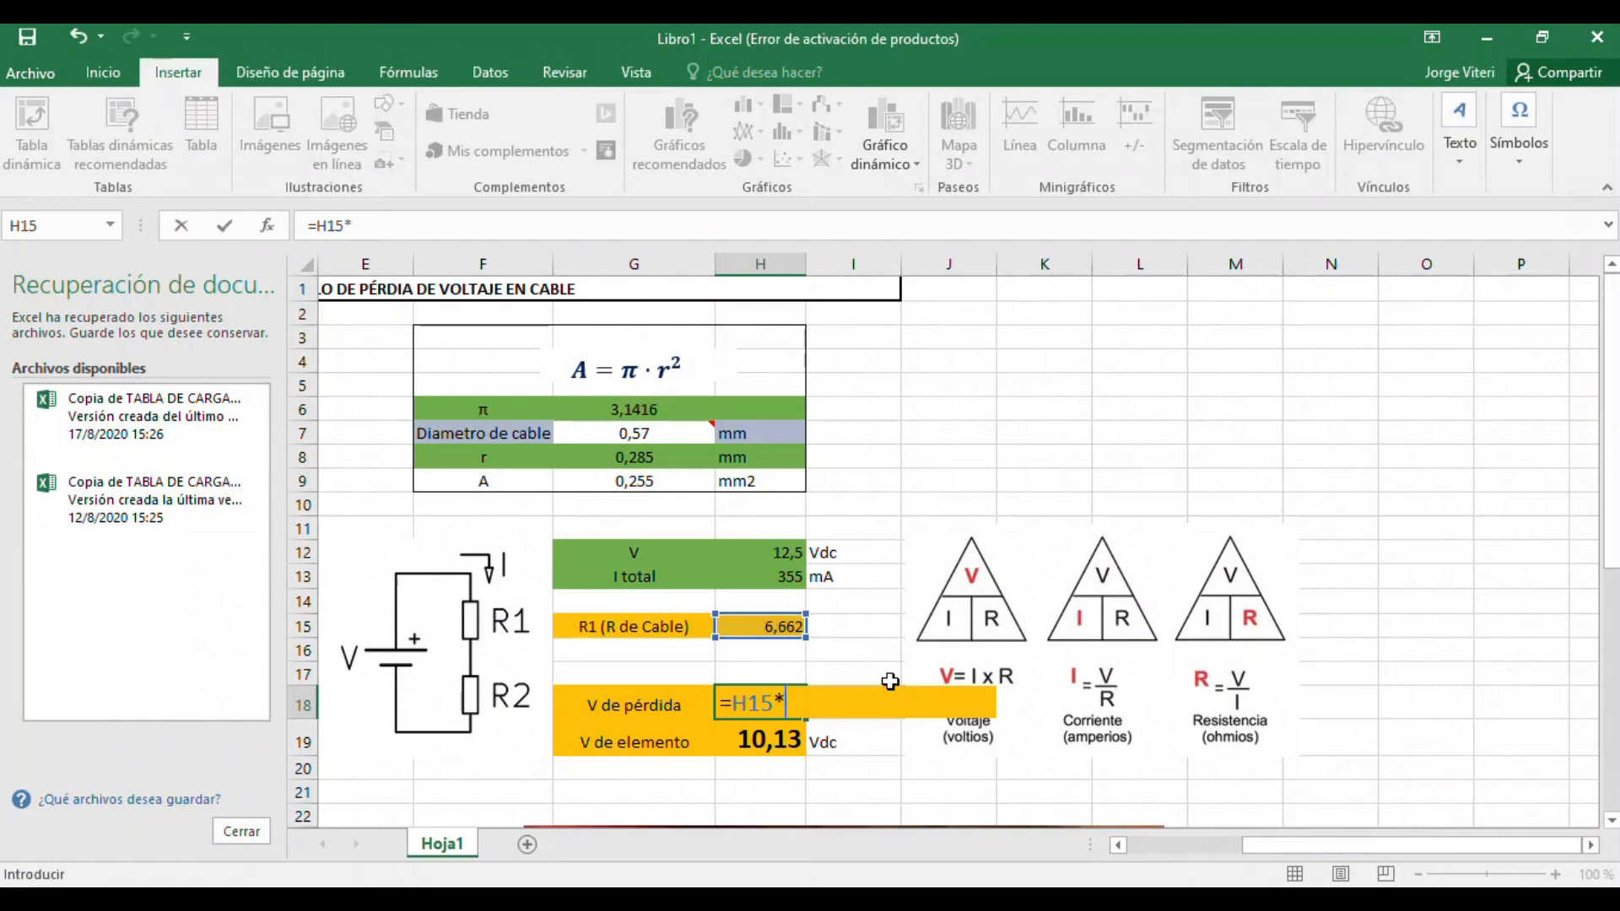
left_click(759, 576)
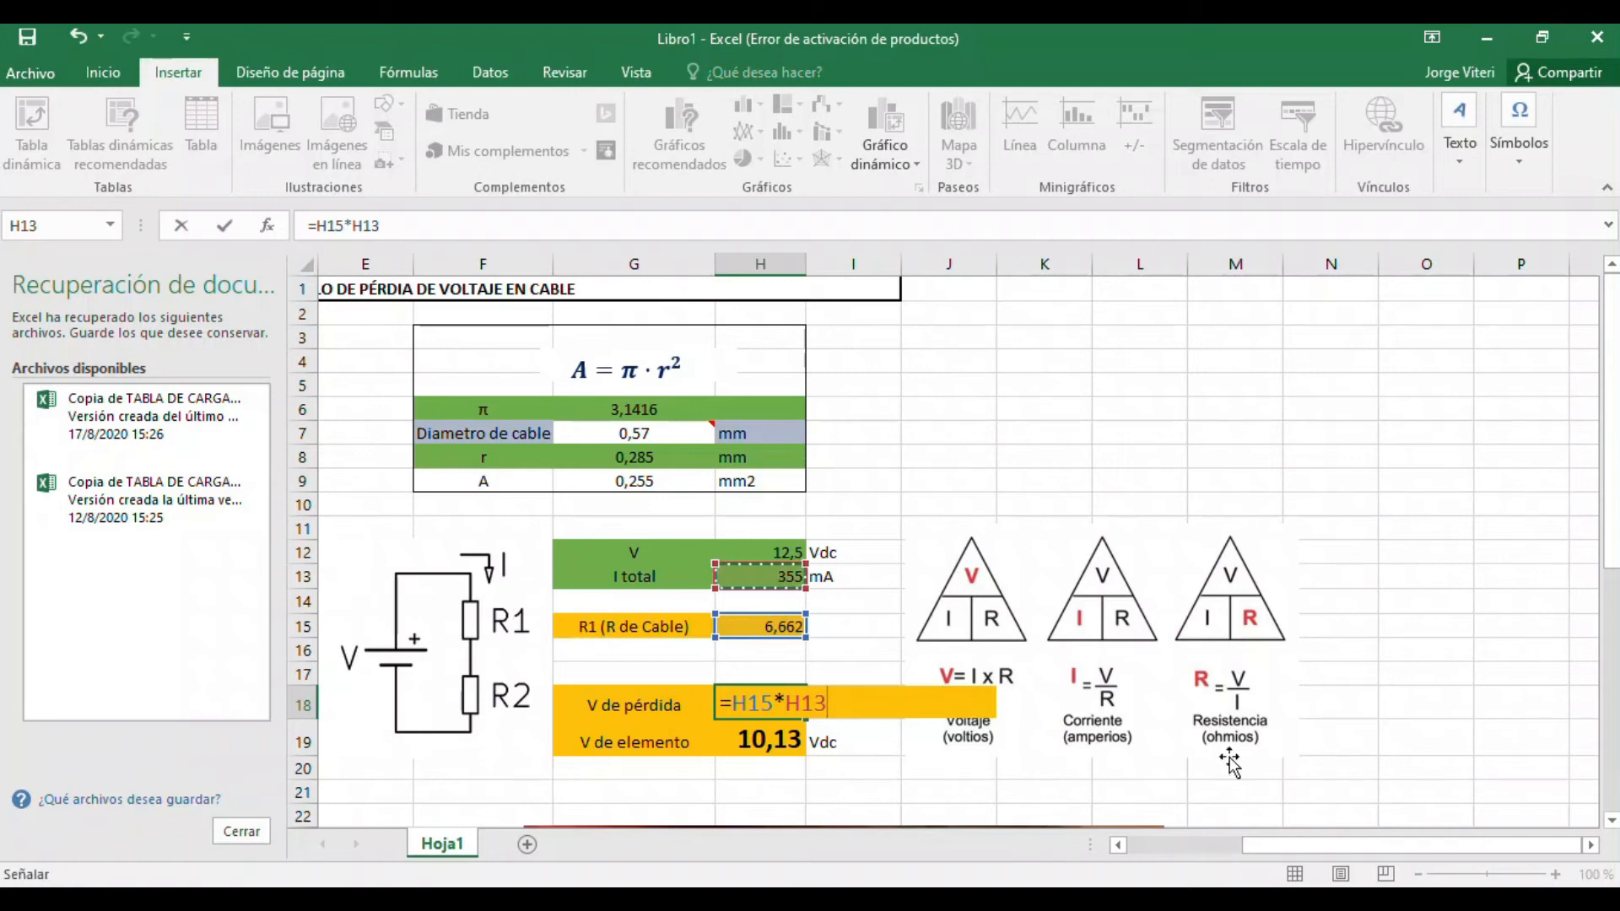
key("Return")
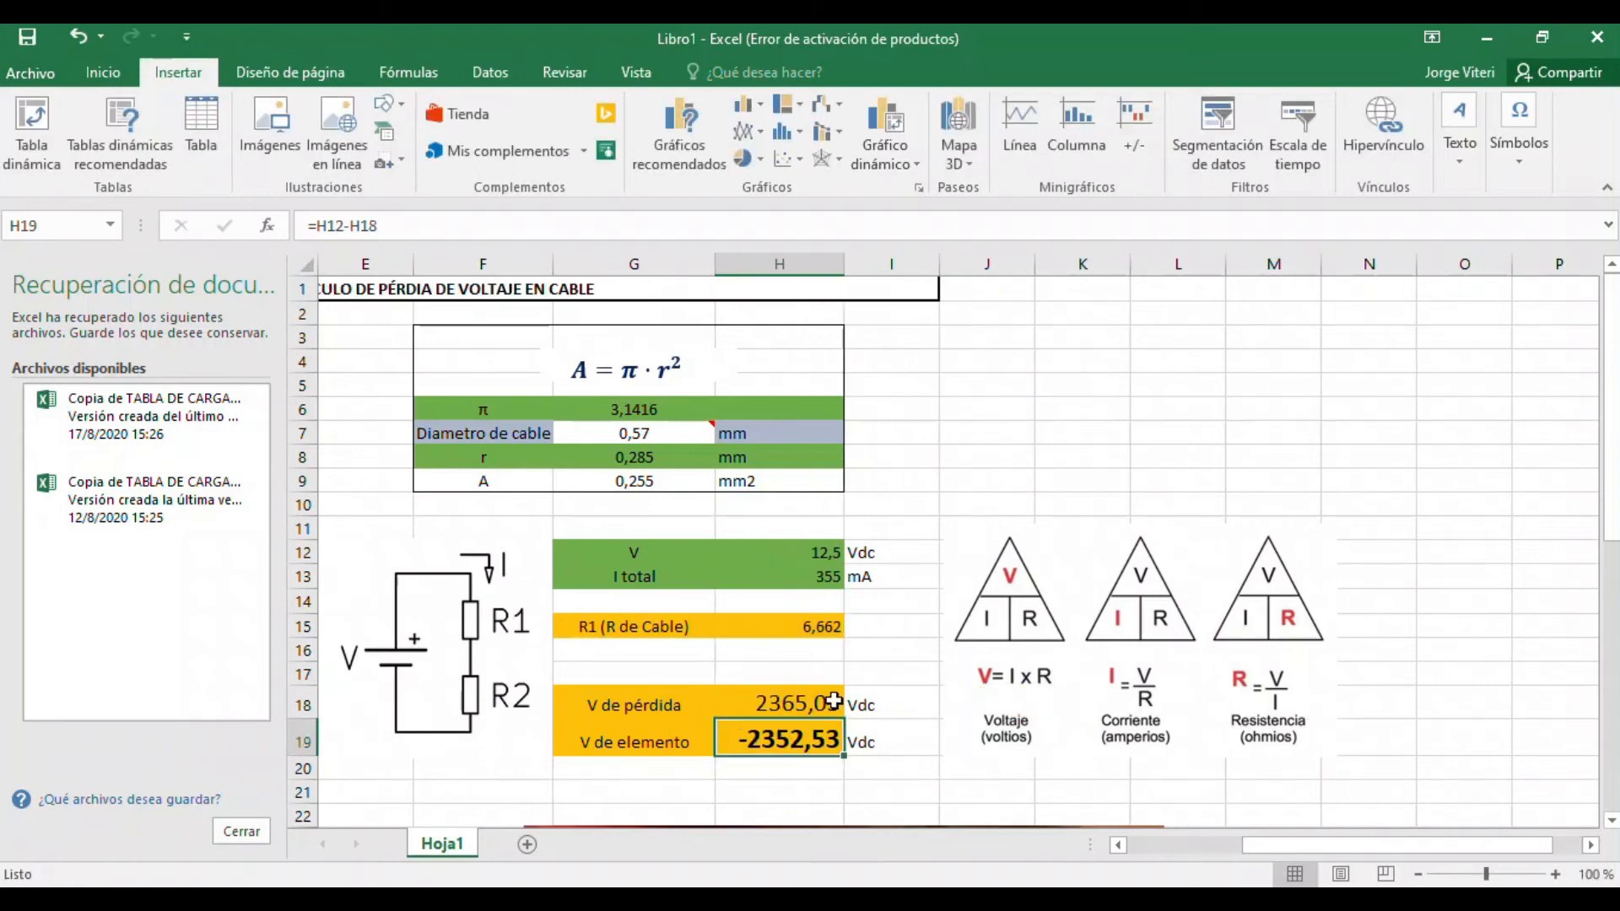
left_click(806, 627)
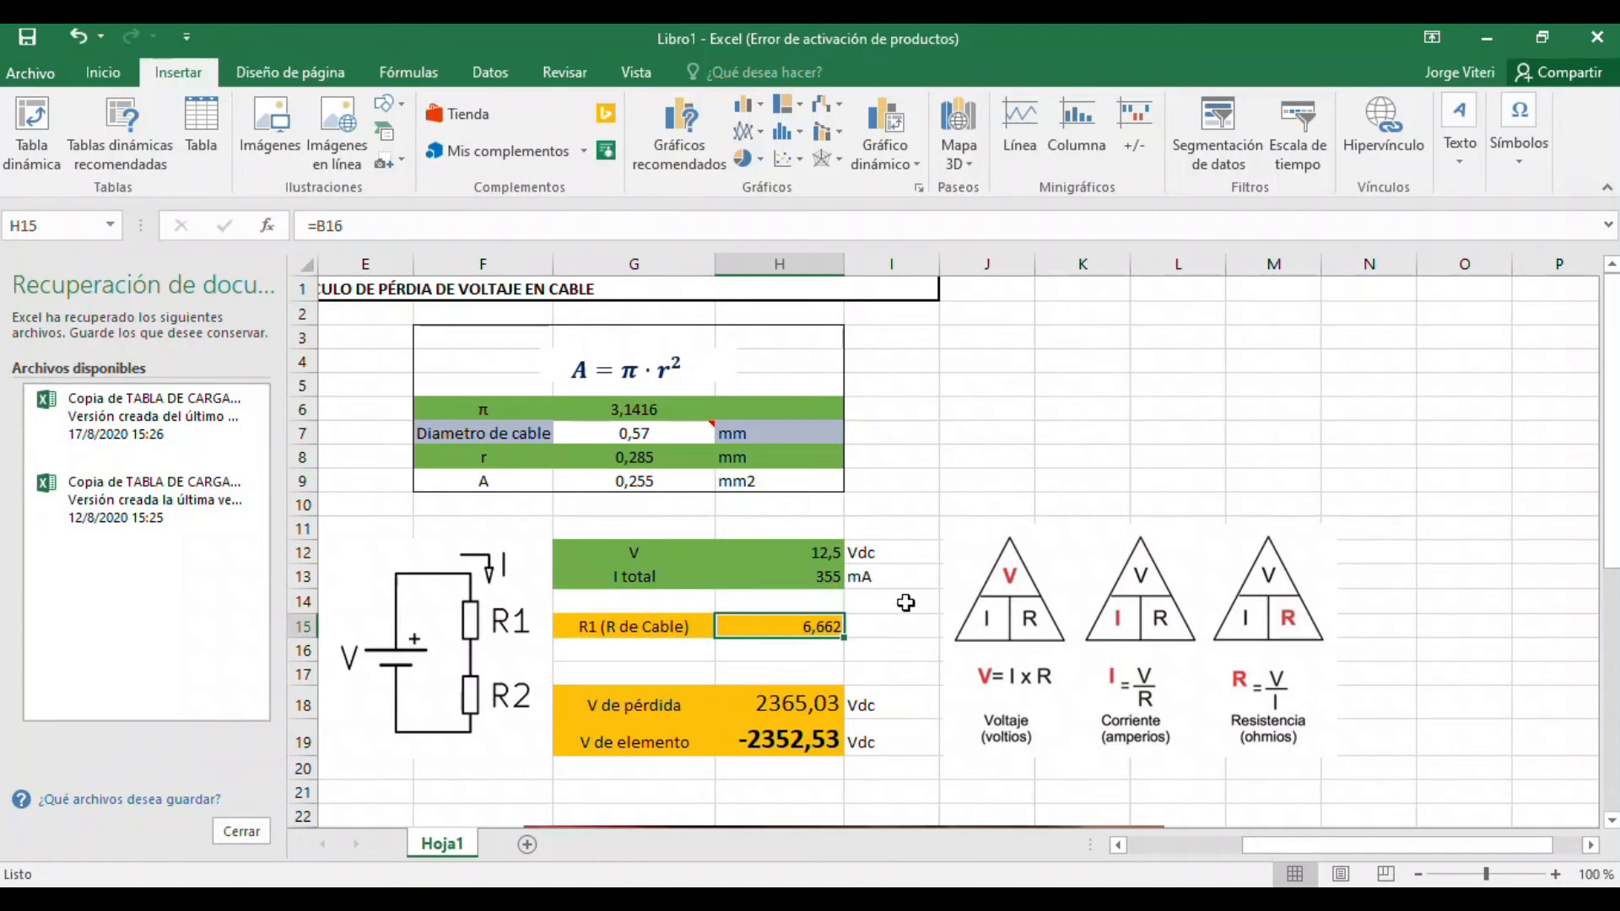
type("=")
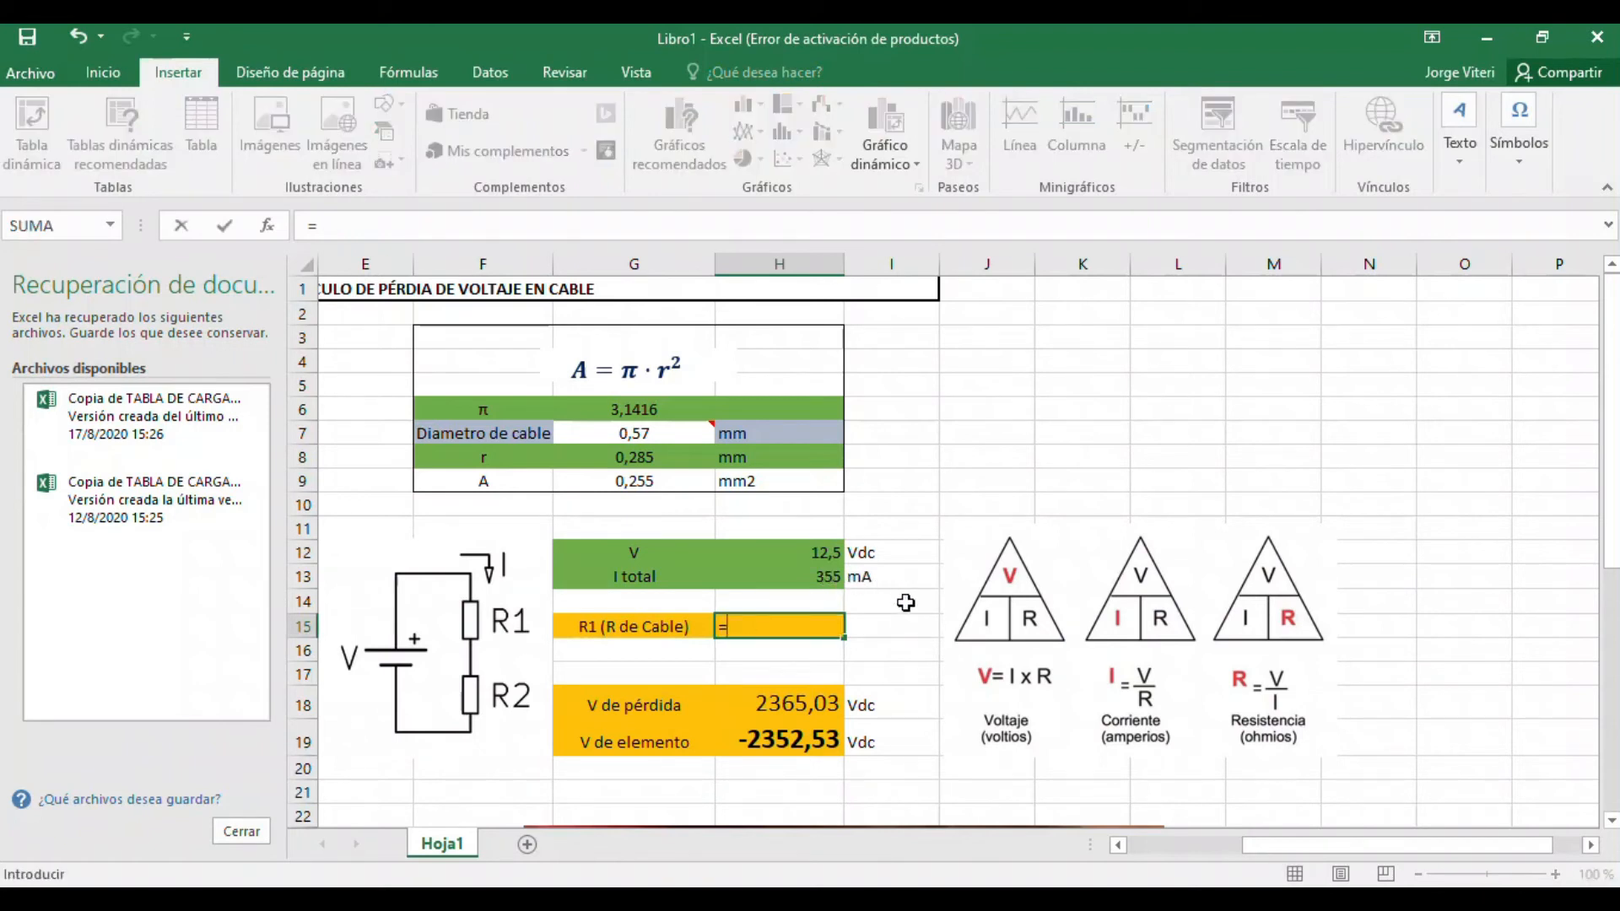
key("Escape")
Step: Replace the voltage loss formula in H18 with =H15*(H13/1000) to convert the current to amperes, and check the element voltage formula in H19
left_click(777, 706)
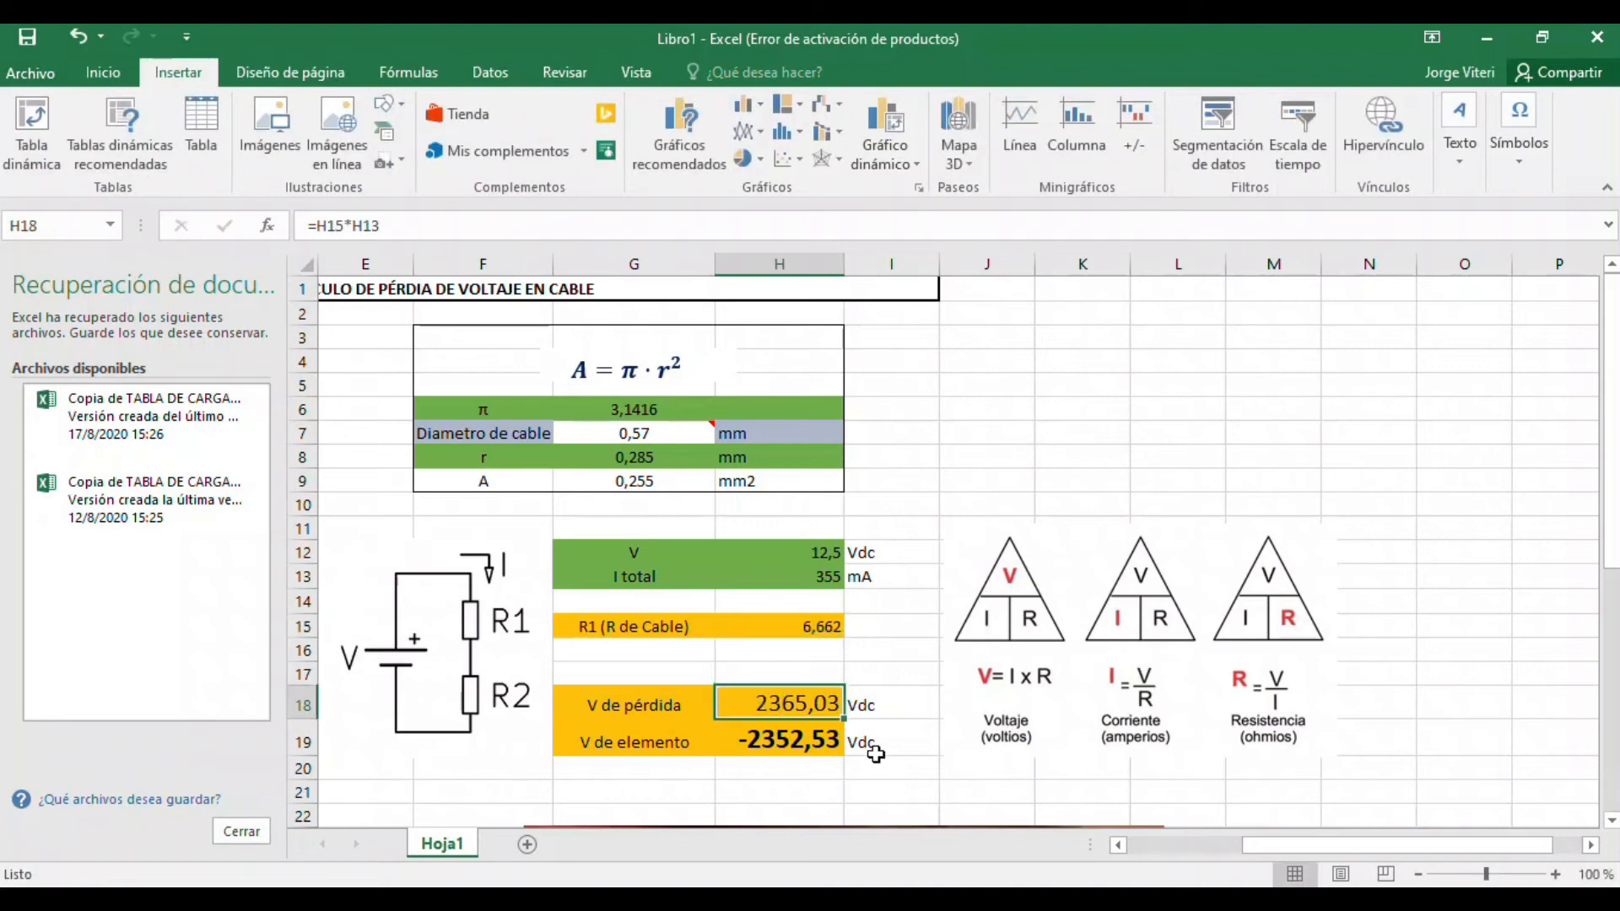
type("=")
left_click(768, 626)
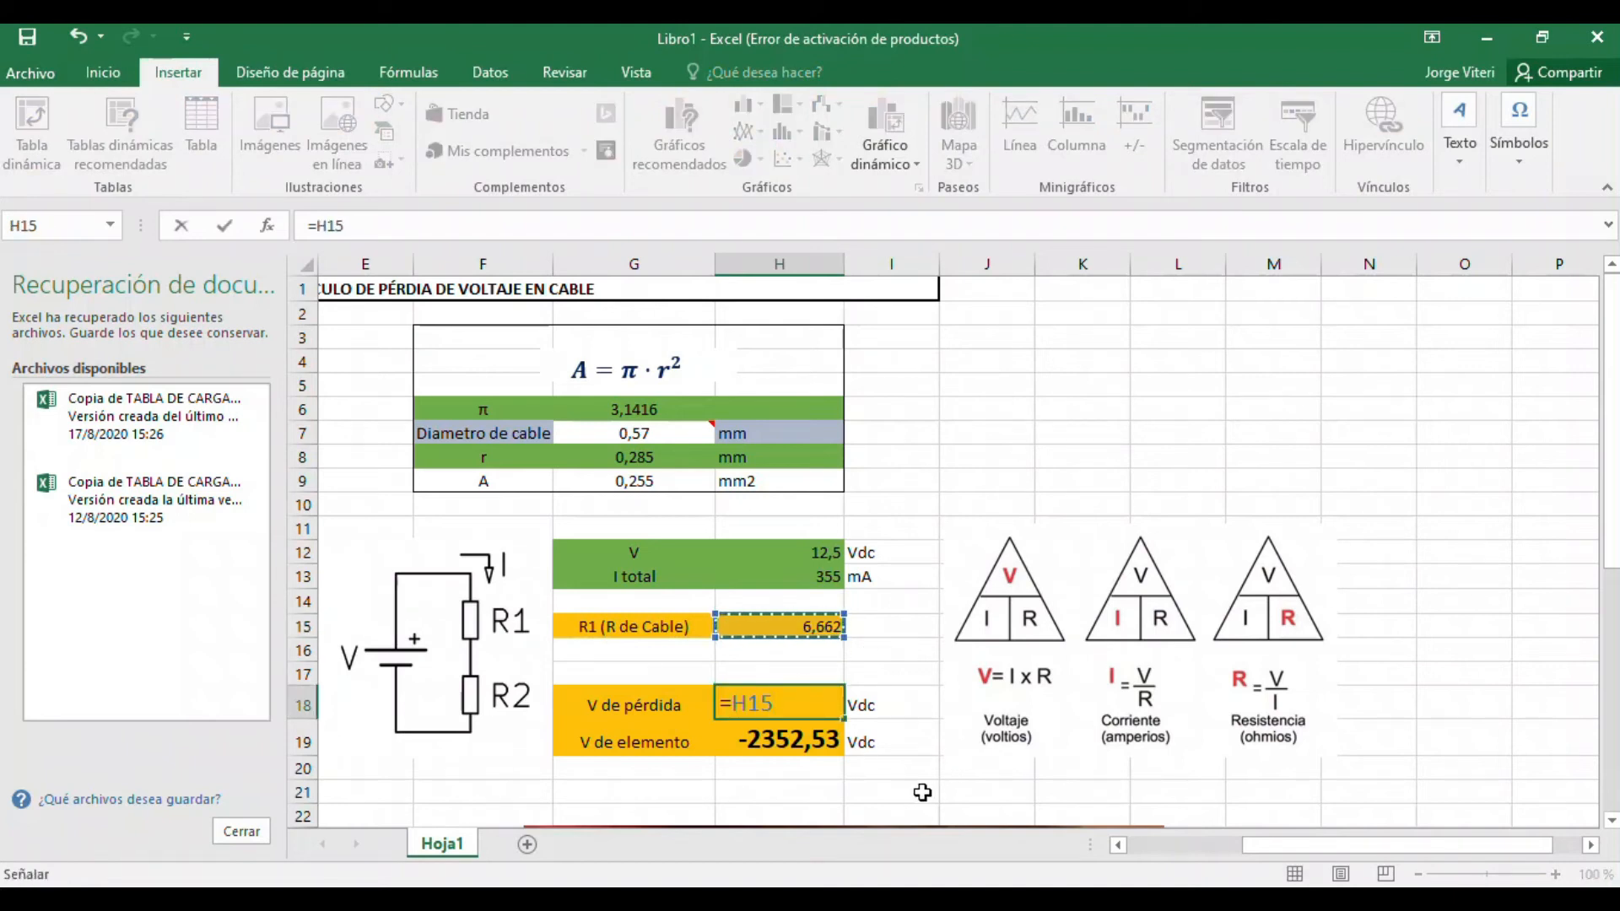
type("*")
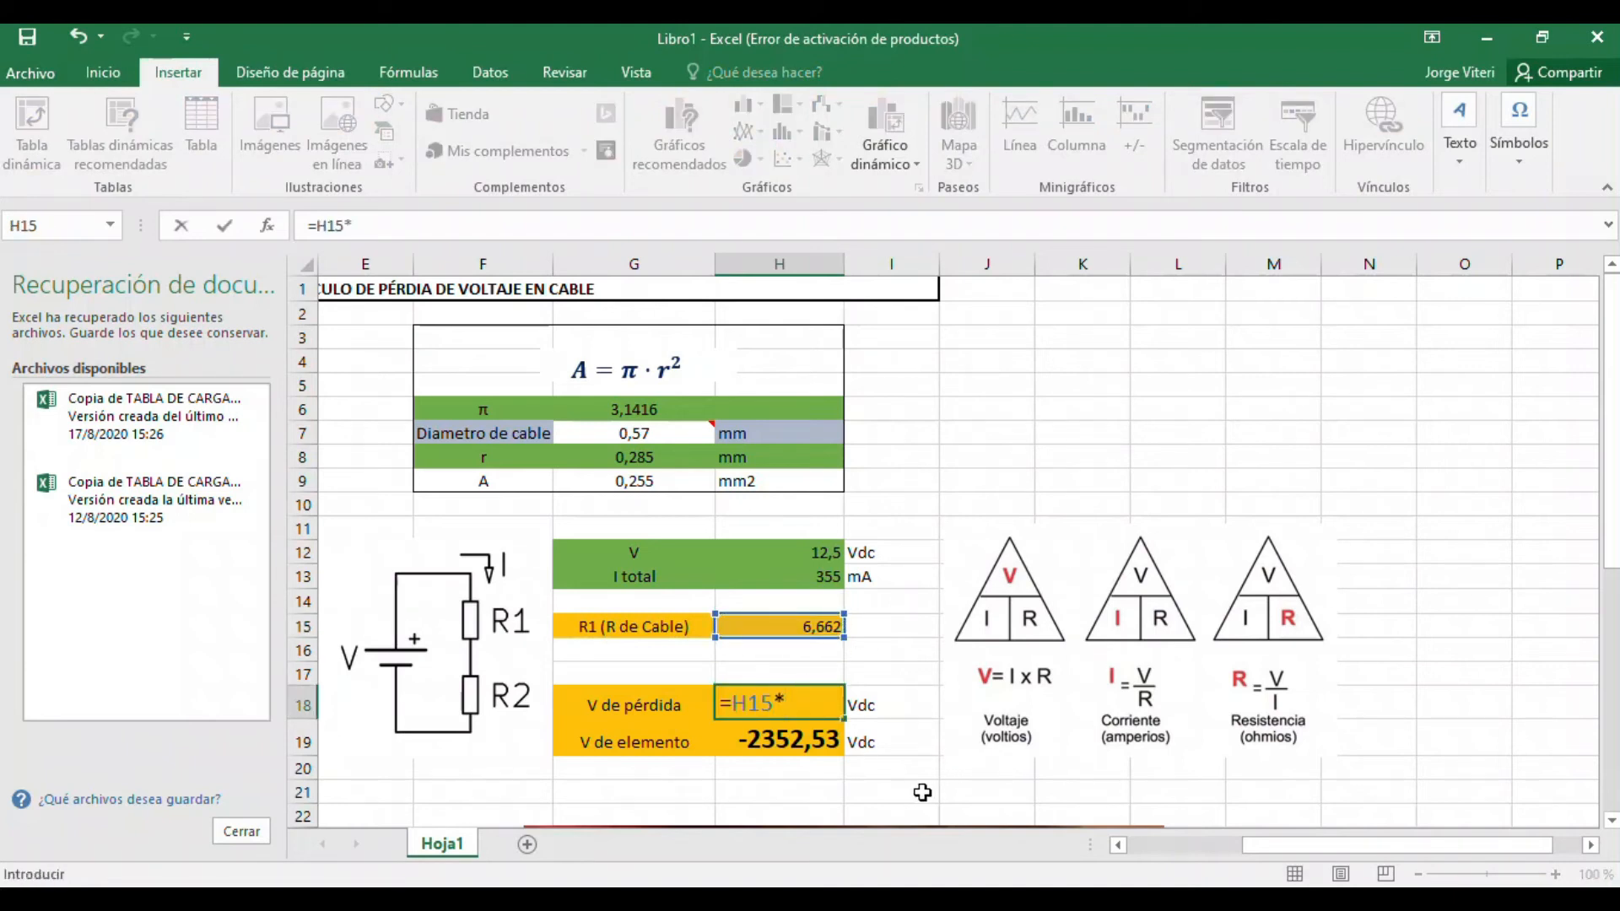
type("(")
left_click(793, 577)
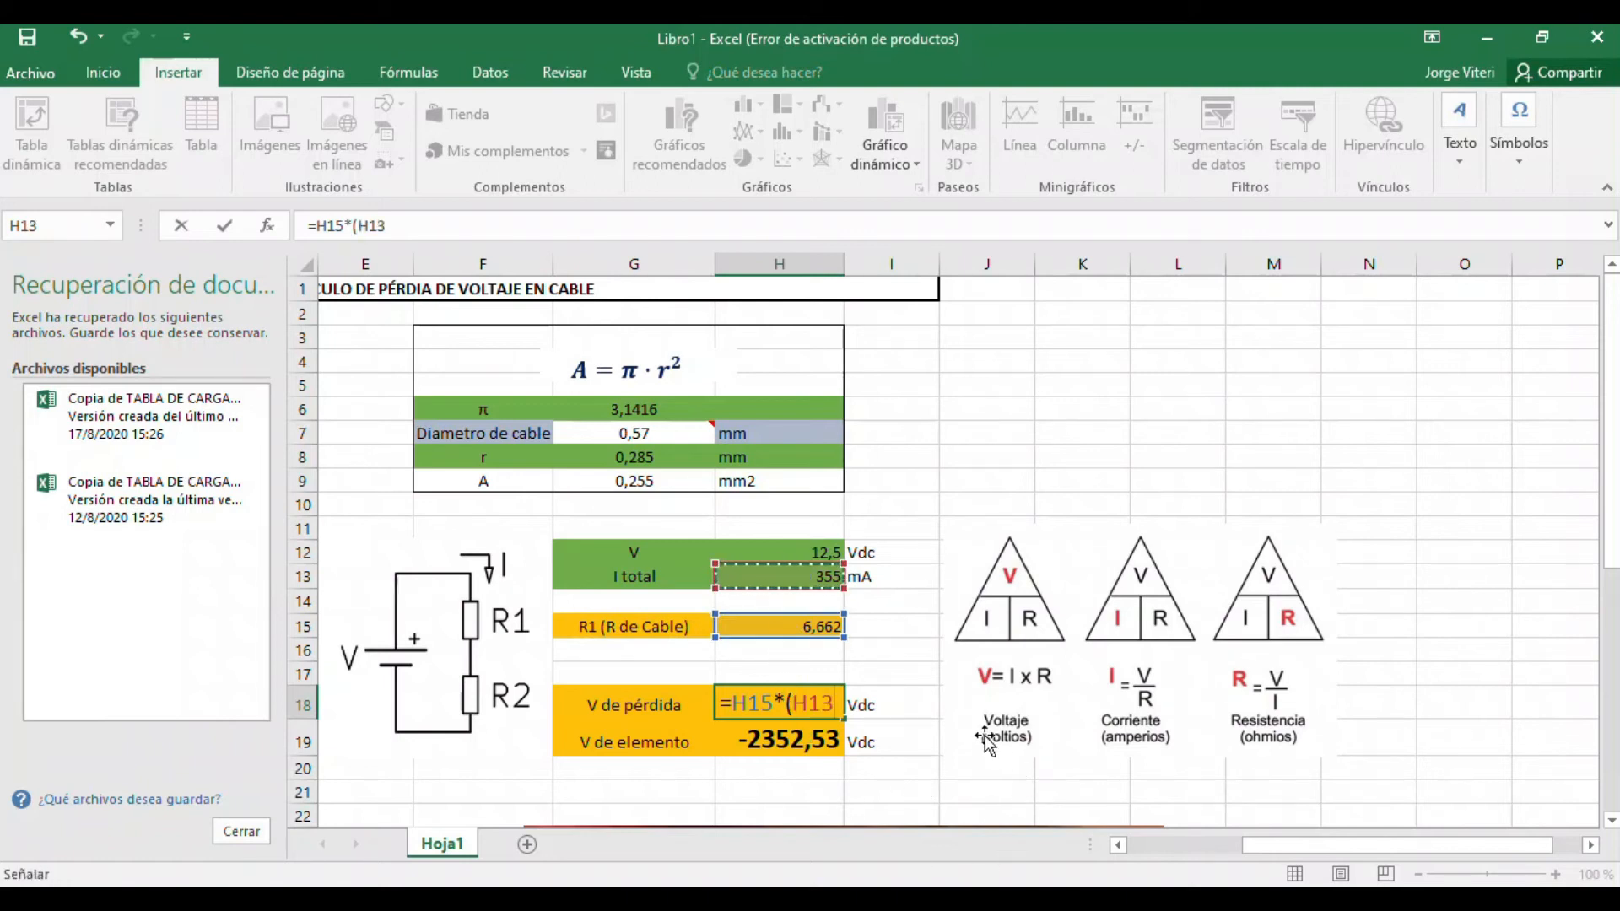
type("/")
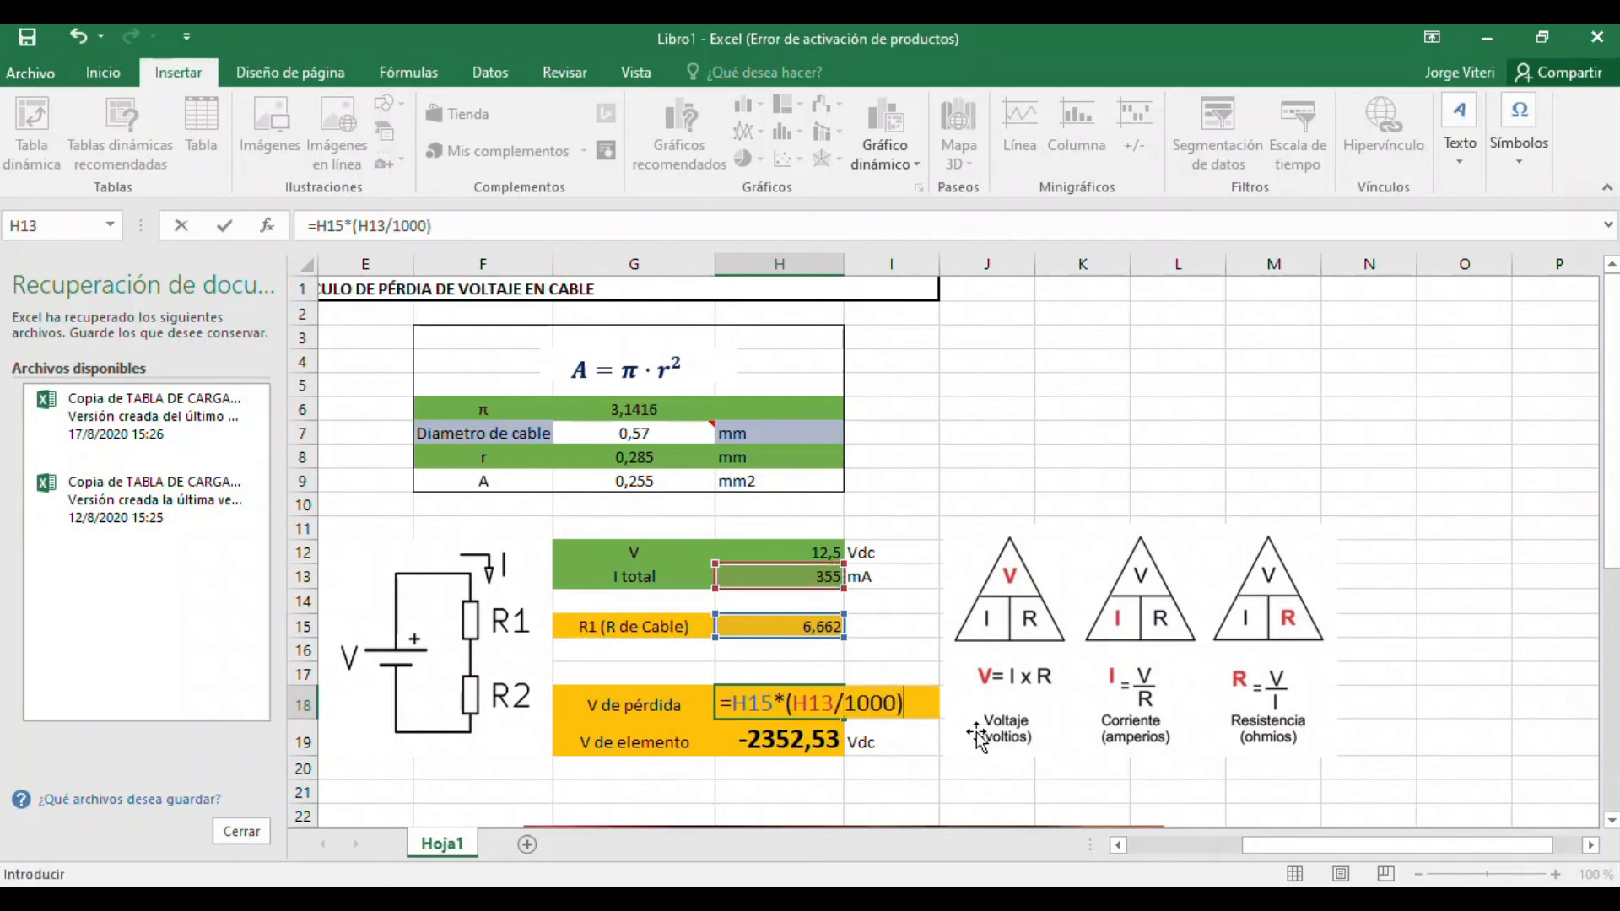
type("1000)")
key("Return")
left_click(793, 704)
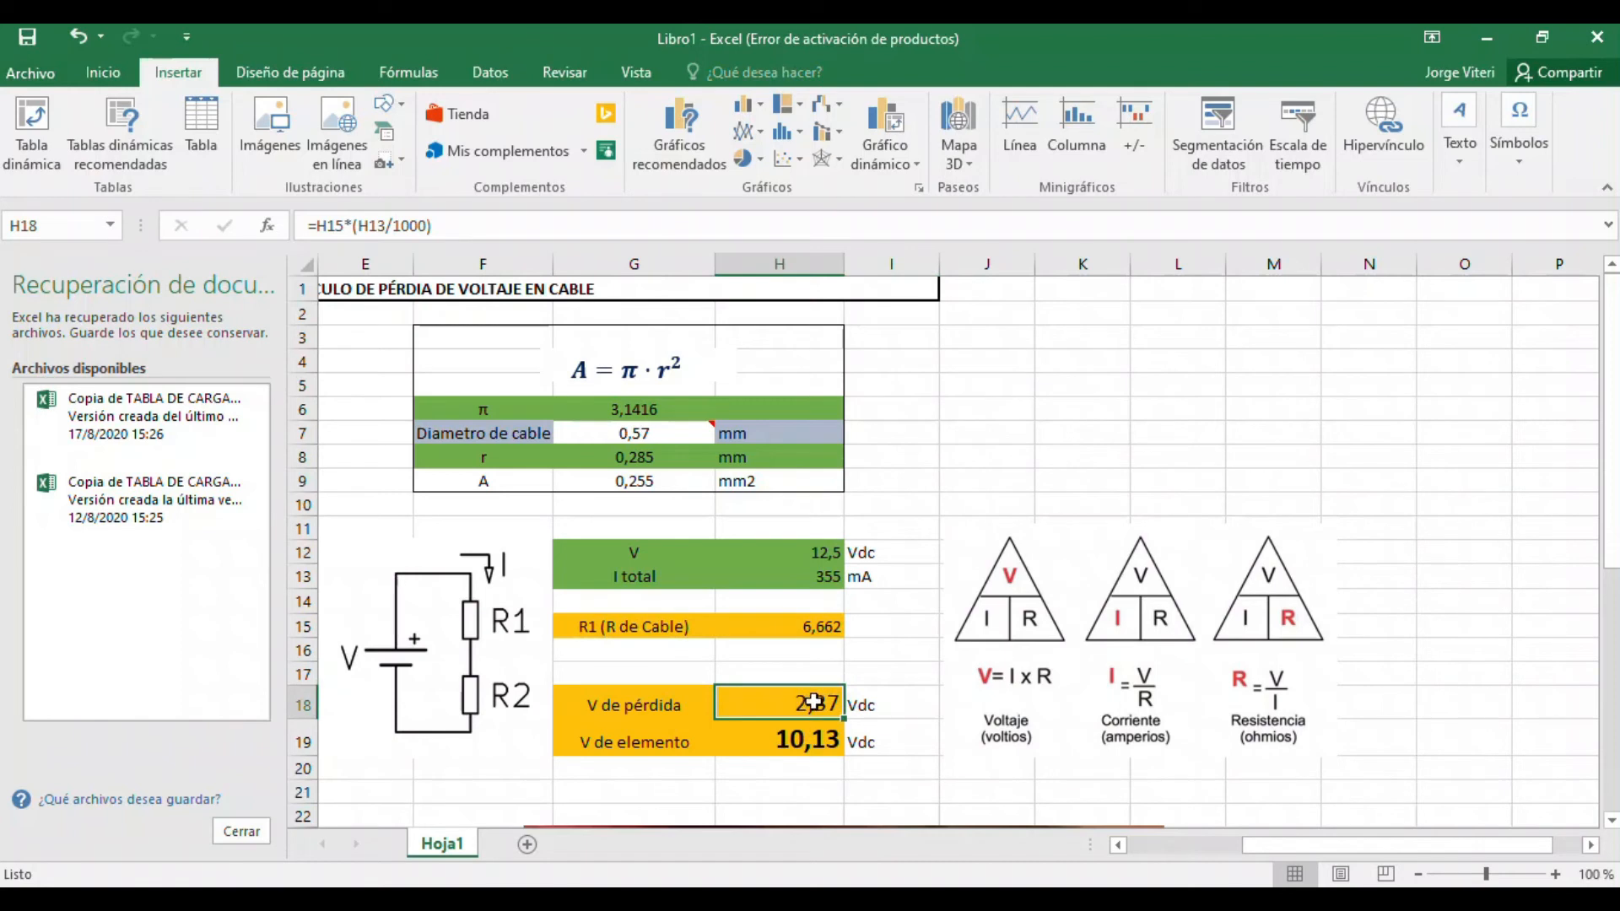
left_click(783, 741)
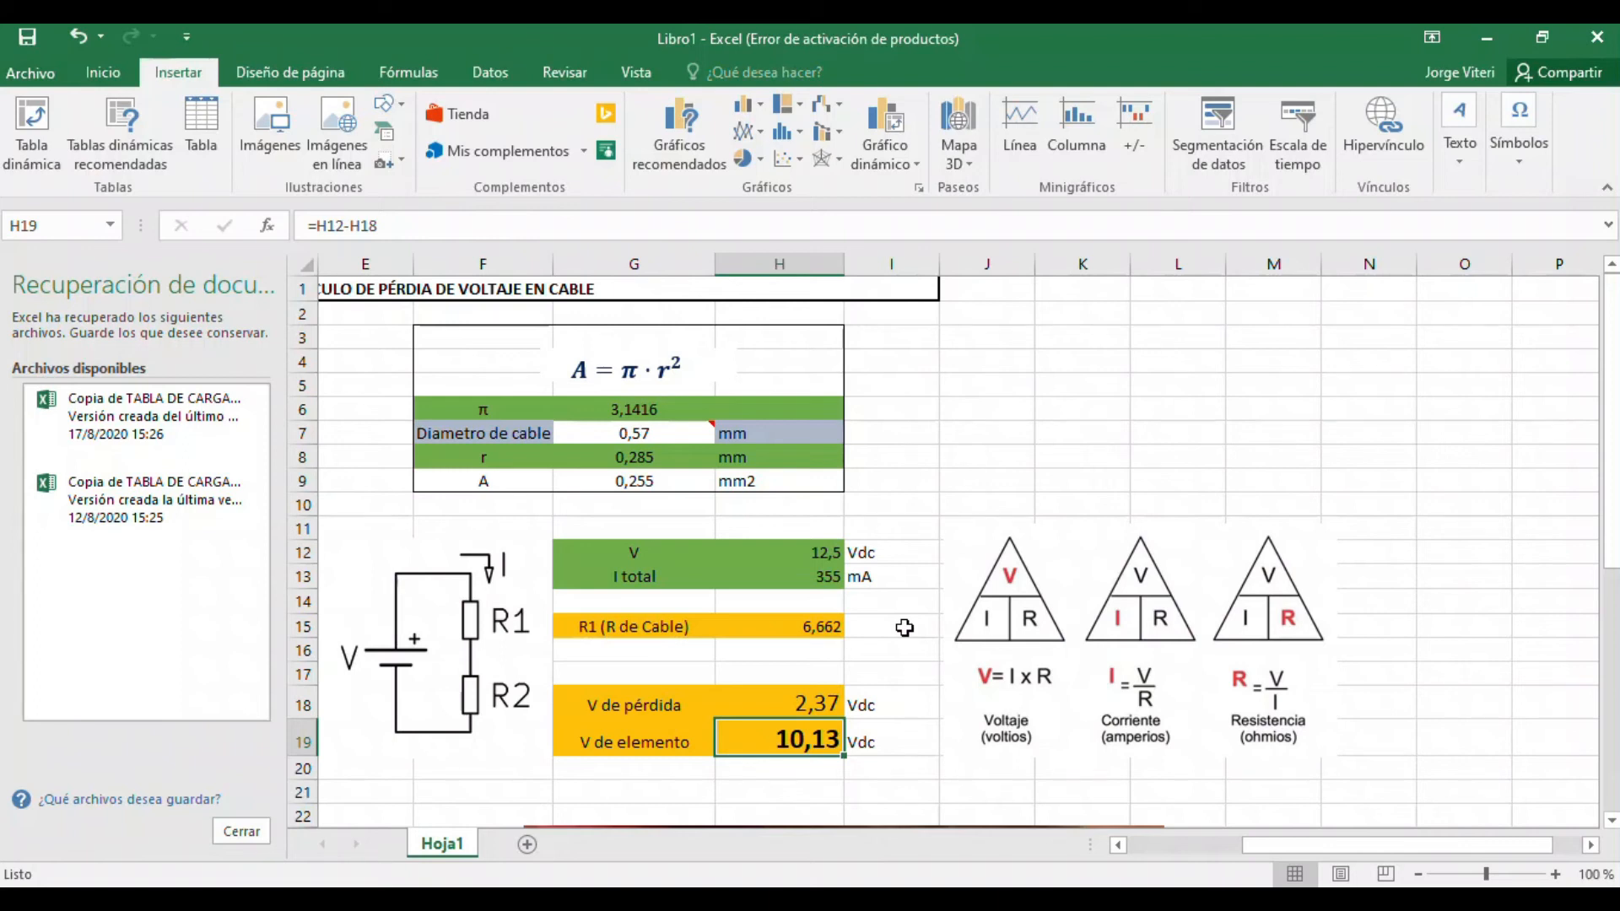
Step: Select the cable diameter in G7, multiply 0,57 by 2 in the Calculator, and return to the spreadsheet
left_click_drag(1350, 845, 1242, 844)
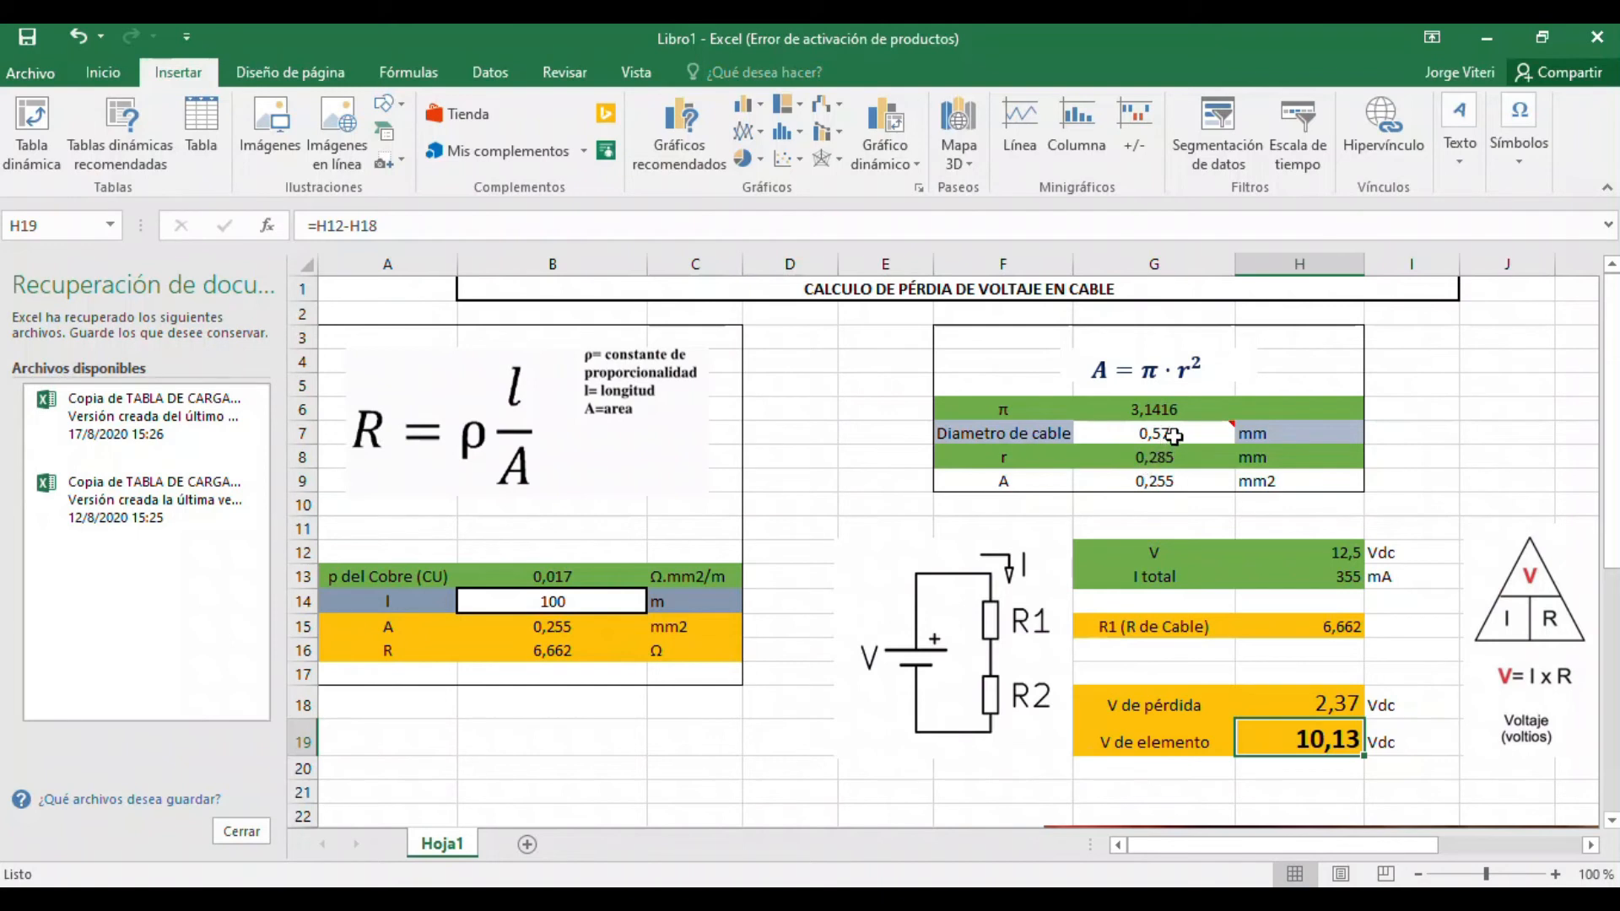
mouse_move(1187, 433)
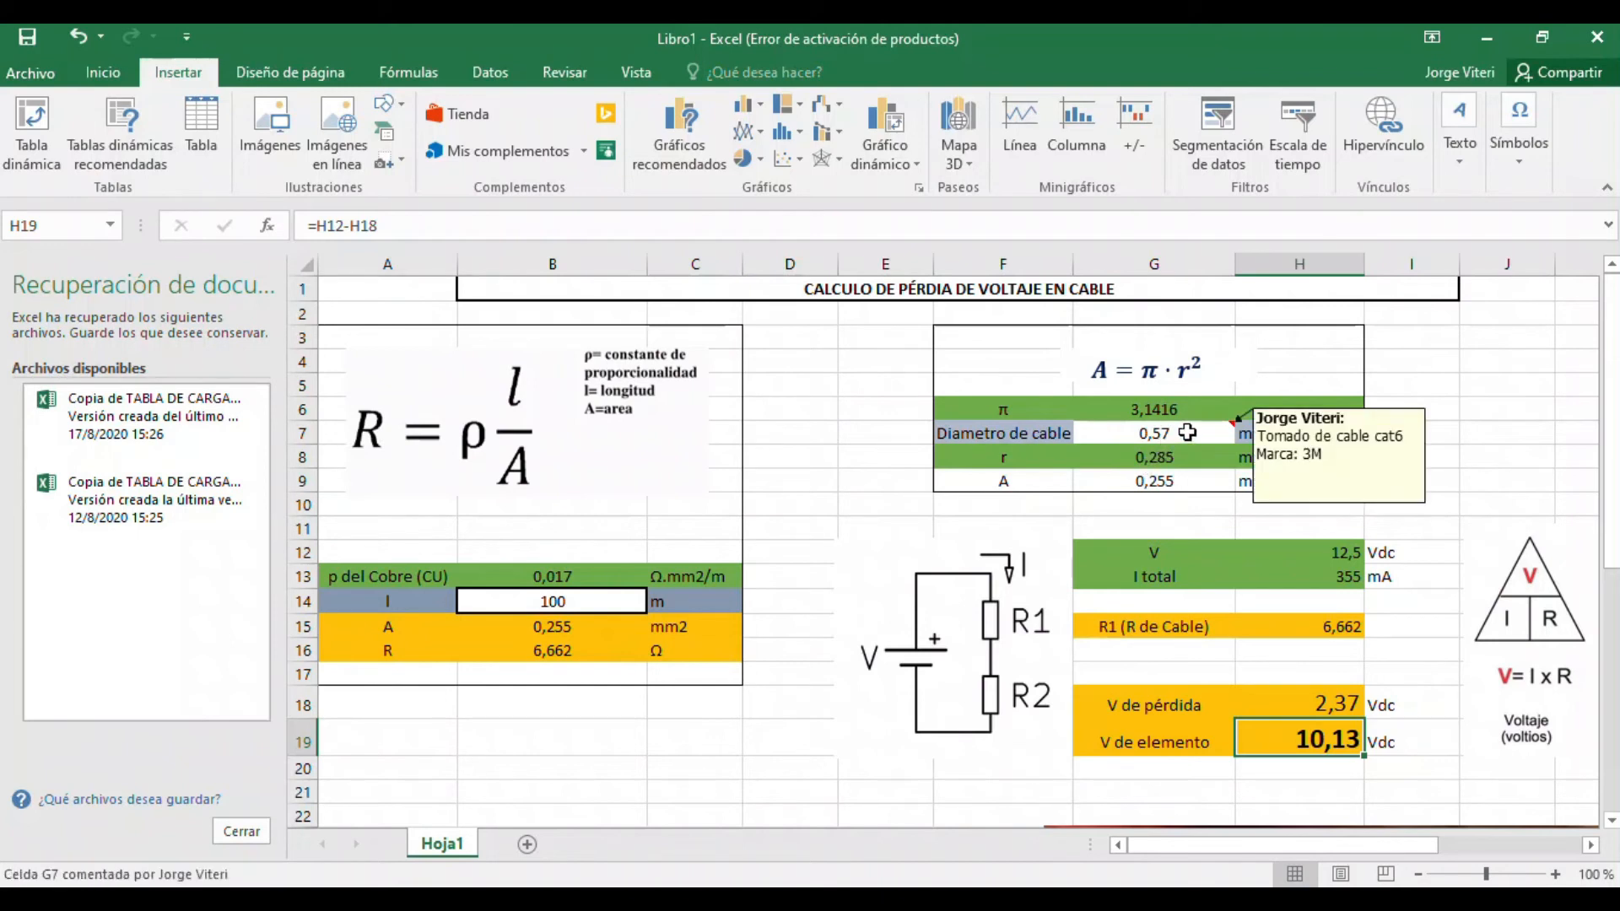
left_click(1187, 433)
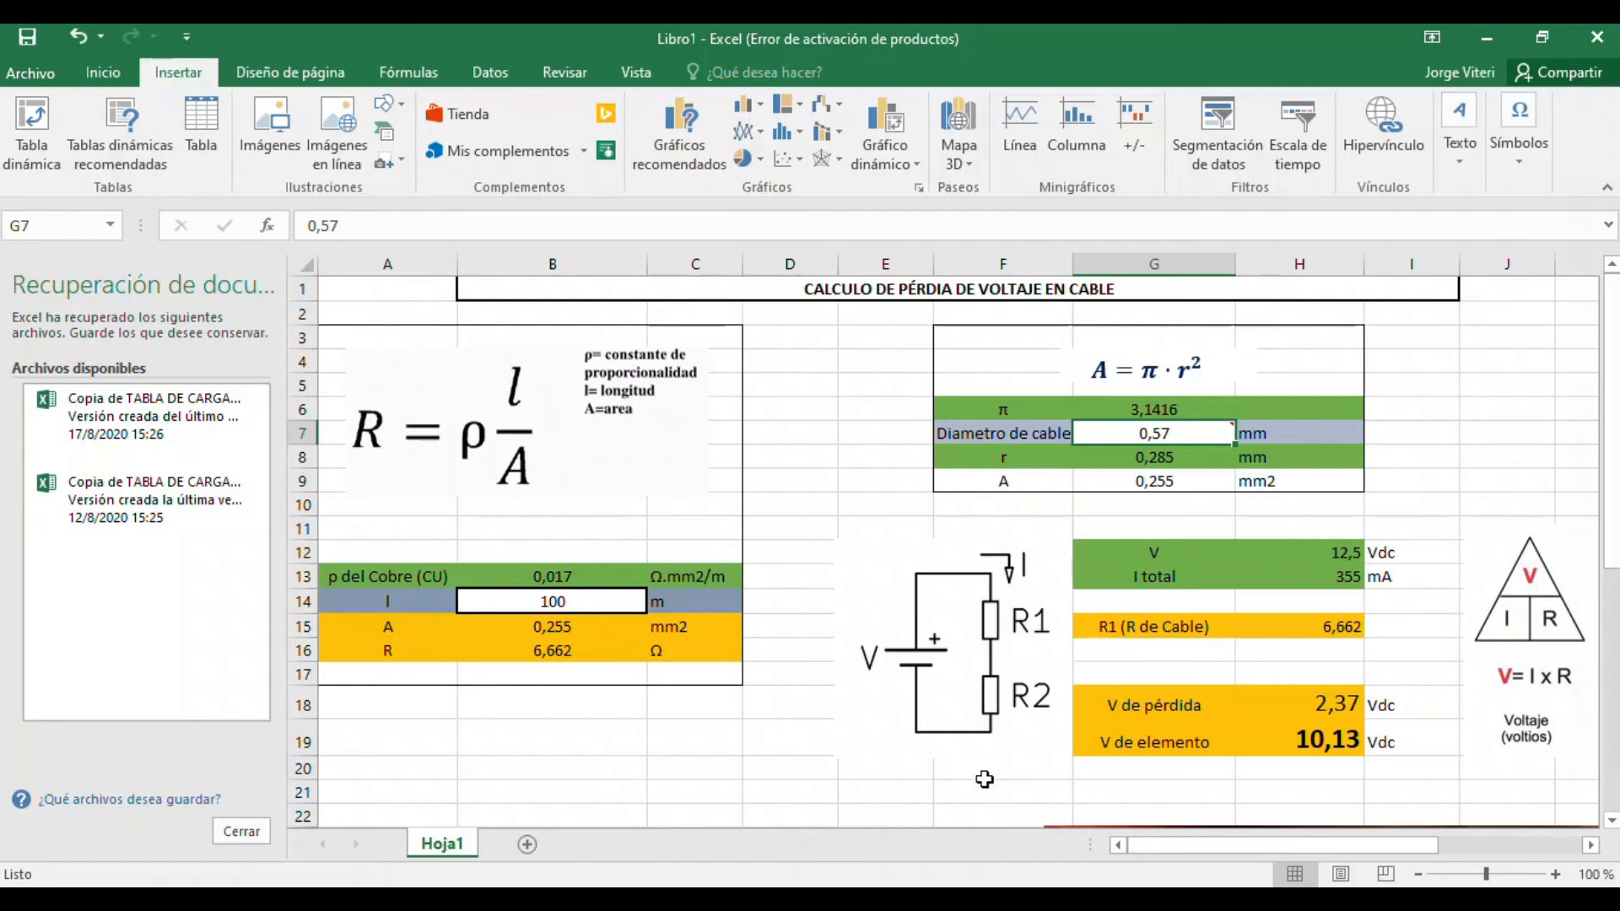
left_click(1085, 808)
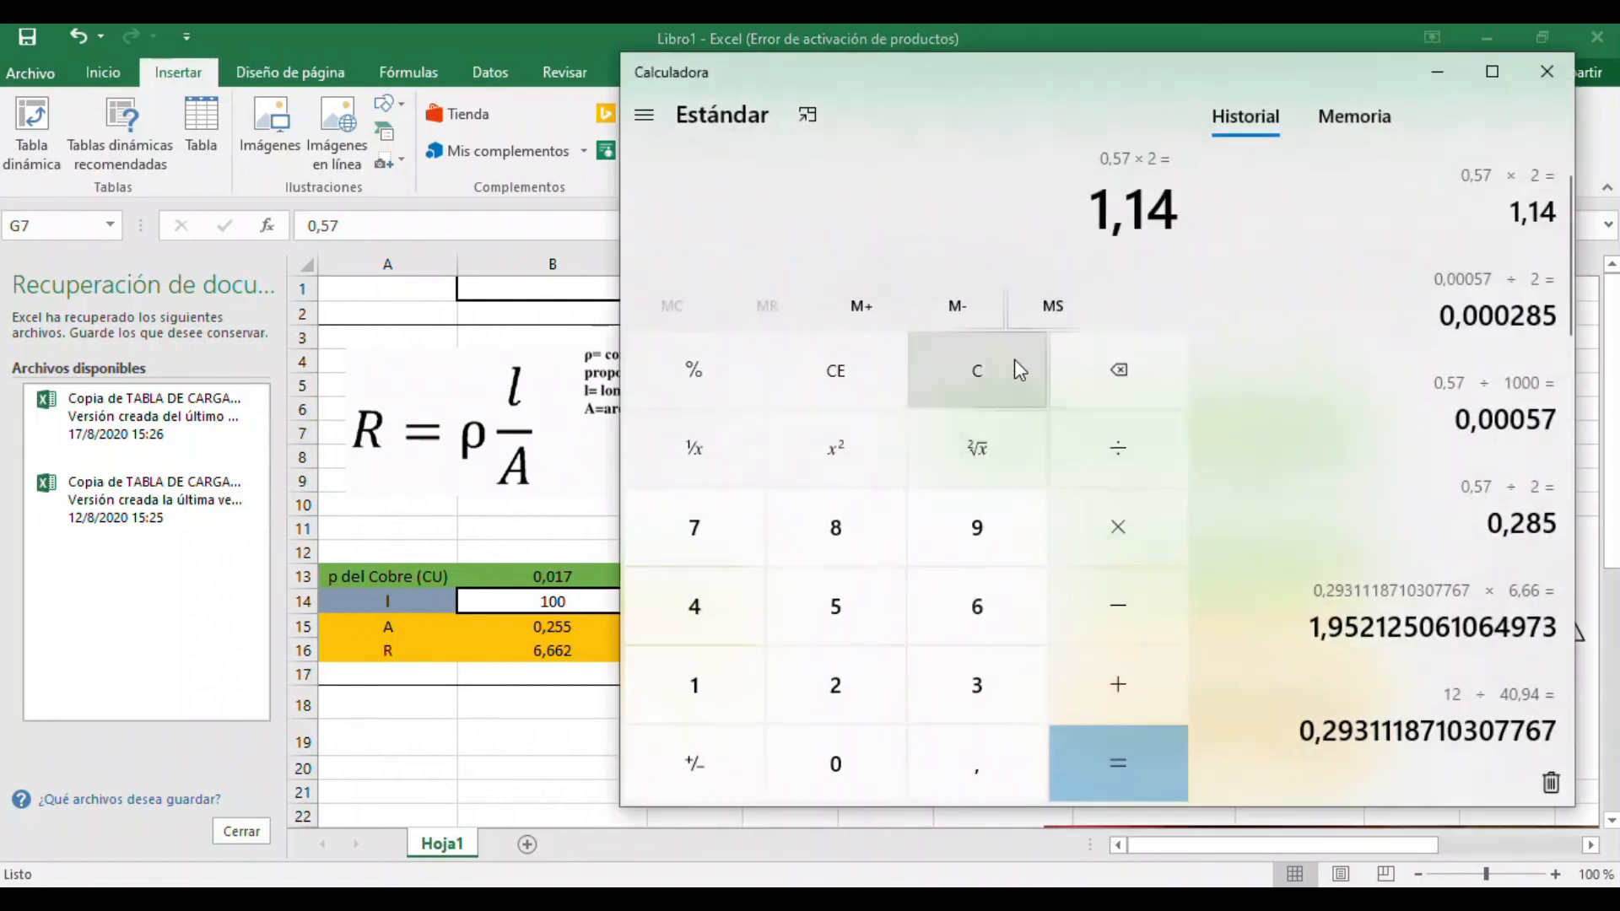
left_click(971, 372)
left_click(837, 756)
left_click(972, 751)
left_click(835, 609)
left_click(690, 522)
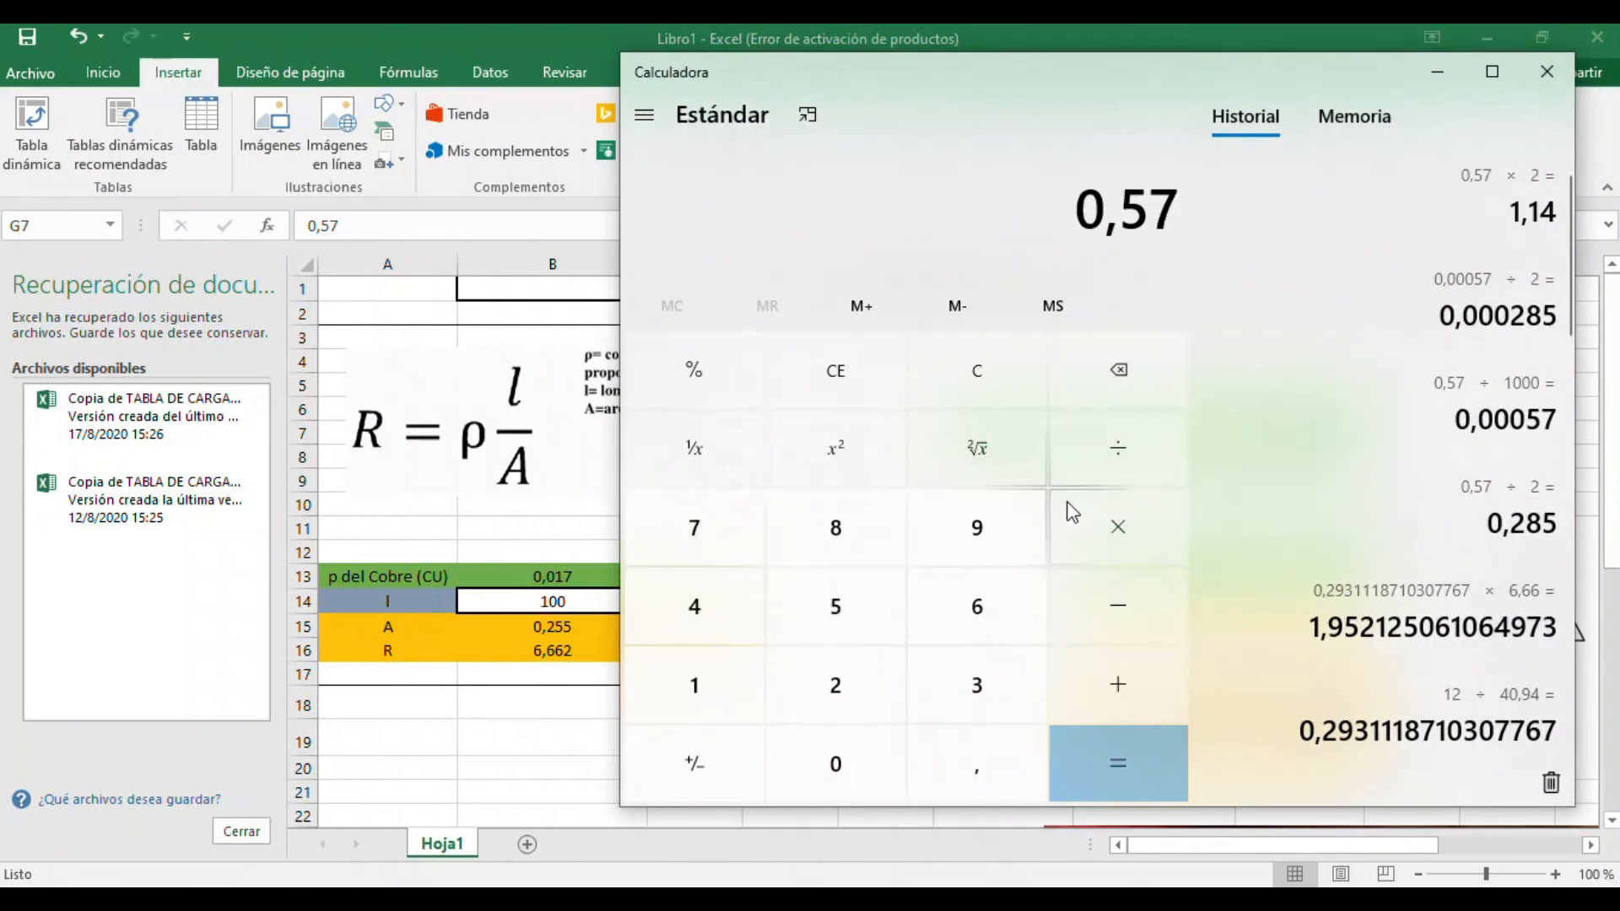
left_click(1095, 529)
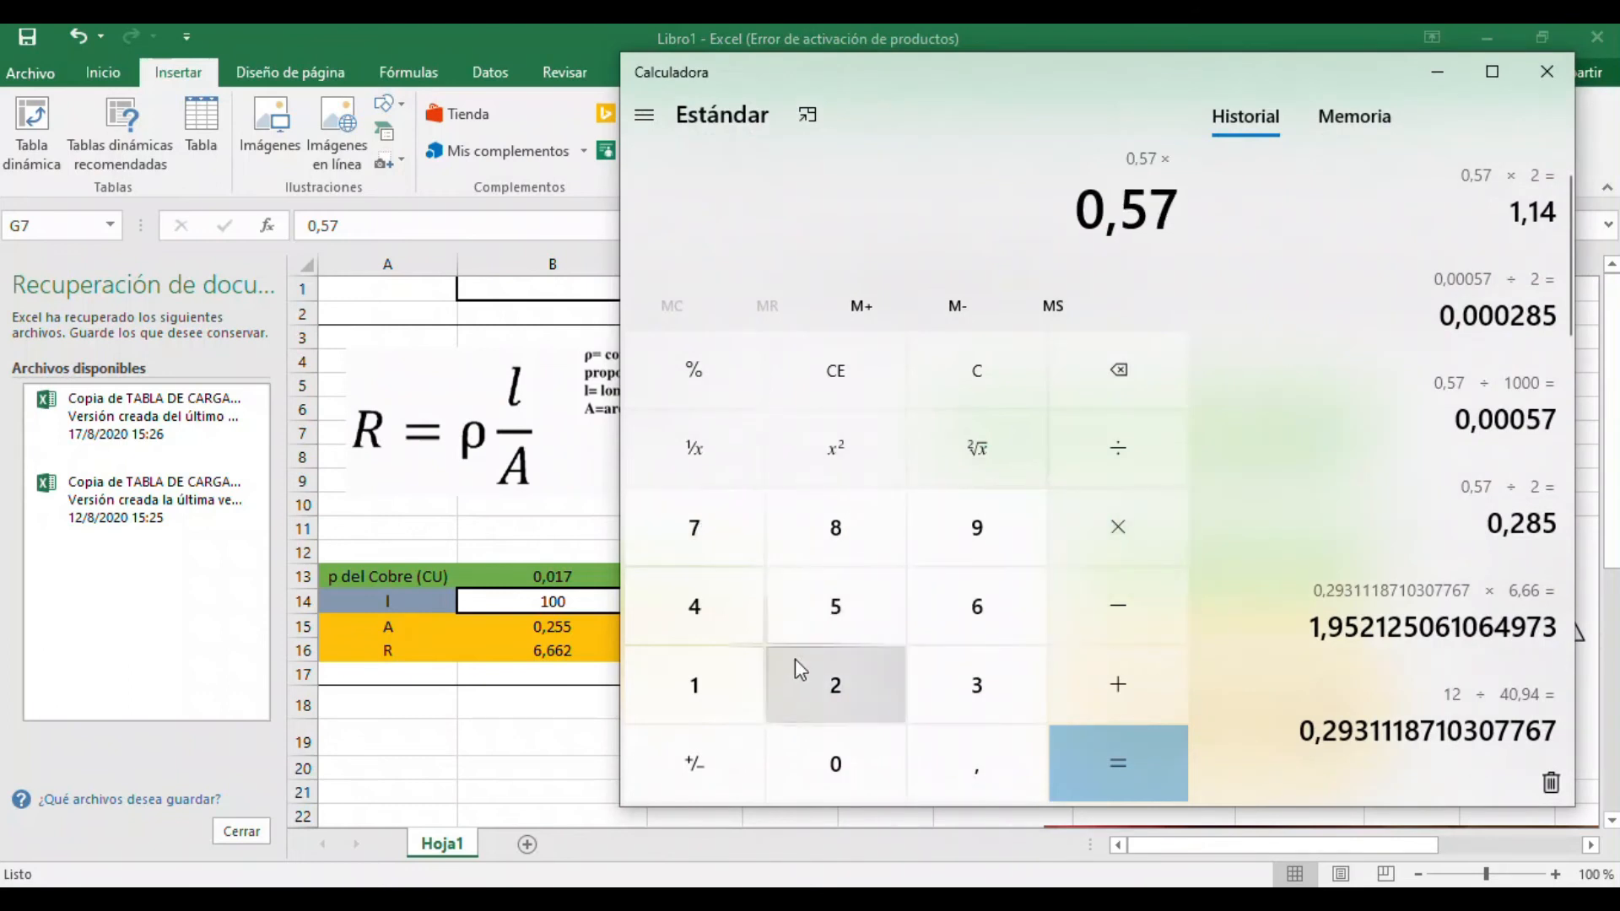
left_click(795, 660)
left_click(1142, 773)
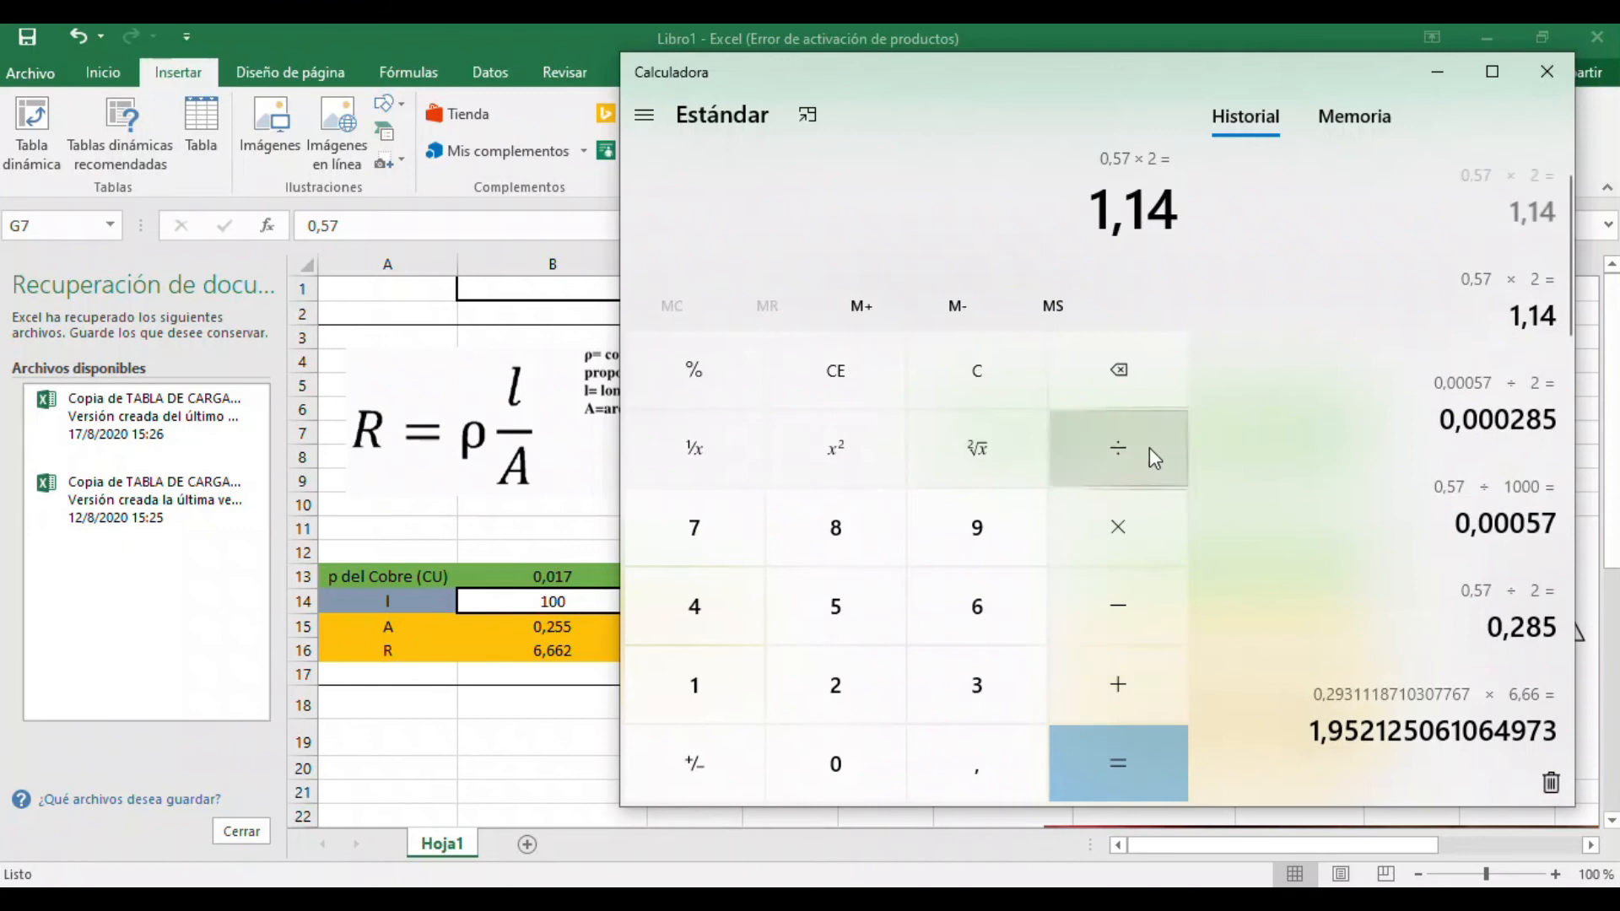
left_click(1437, 71)
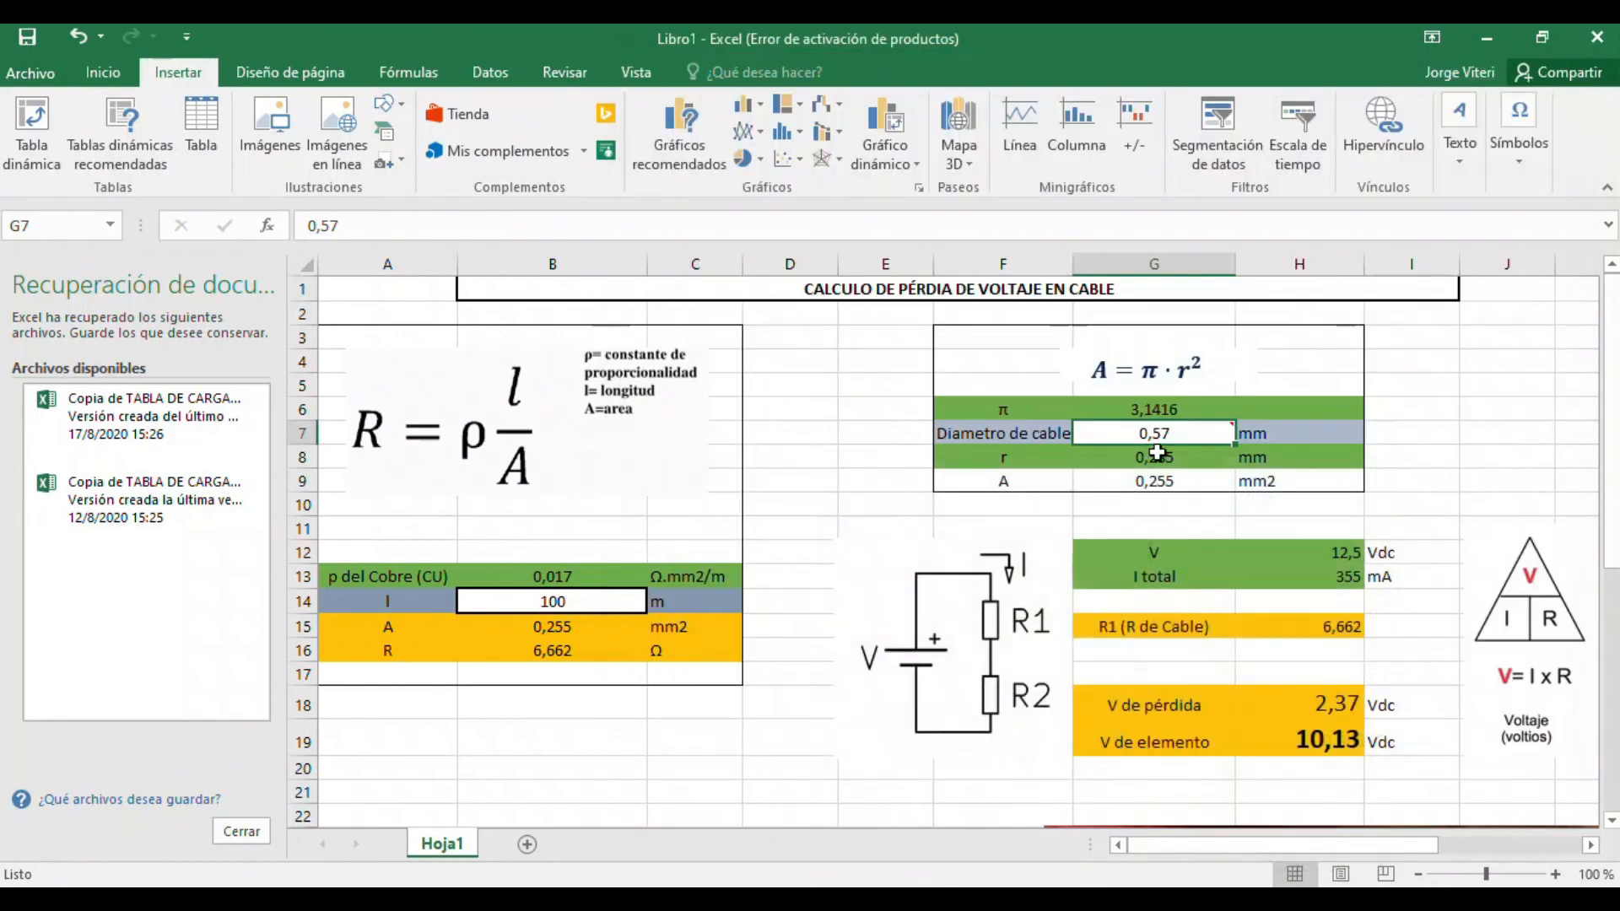
Step: Set the cable diameter in G7 to 1,14 mm and the cable length in B14 to 60 m
type("1,14")
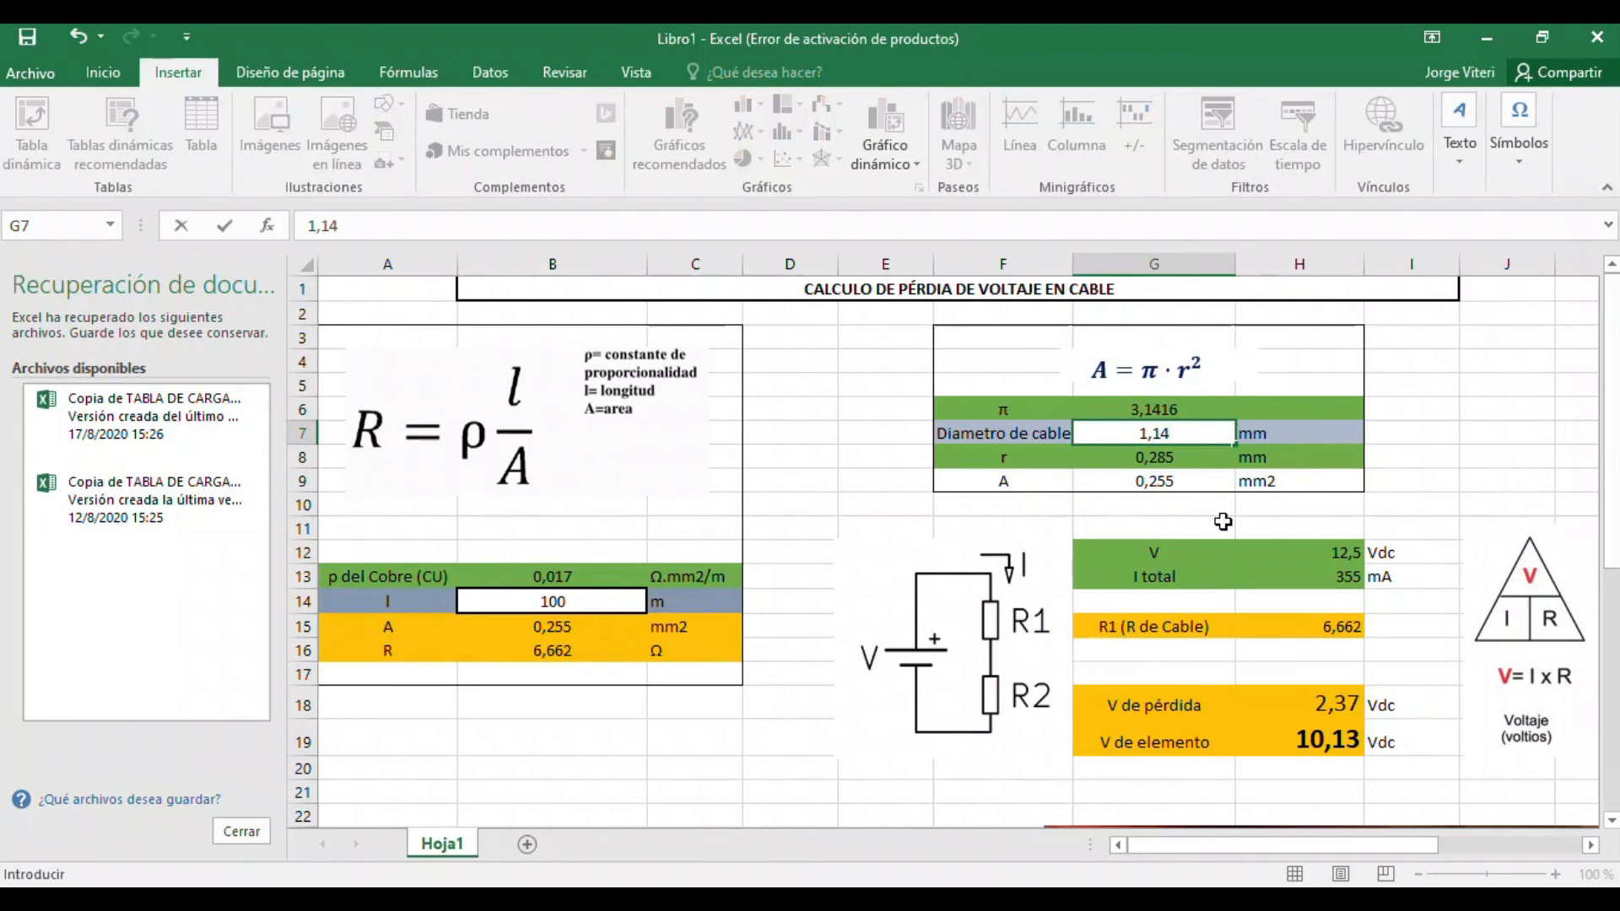
key("Return")
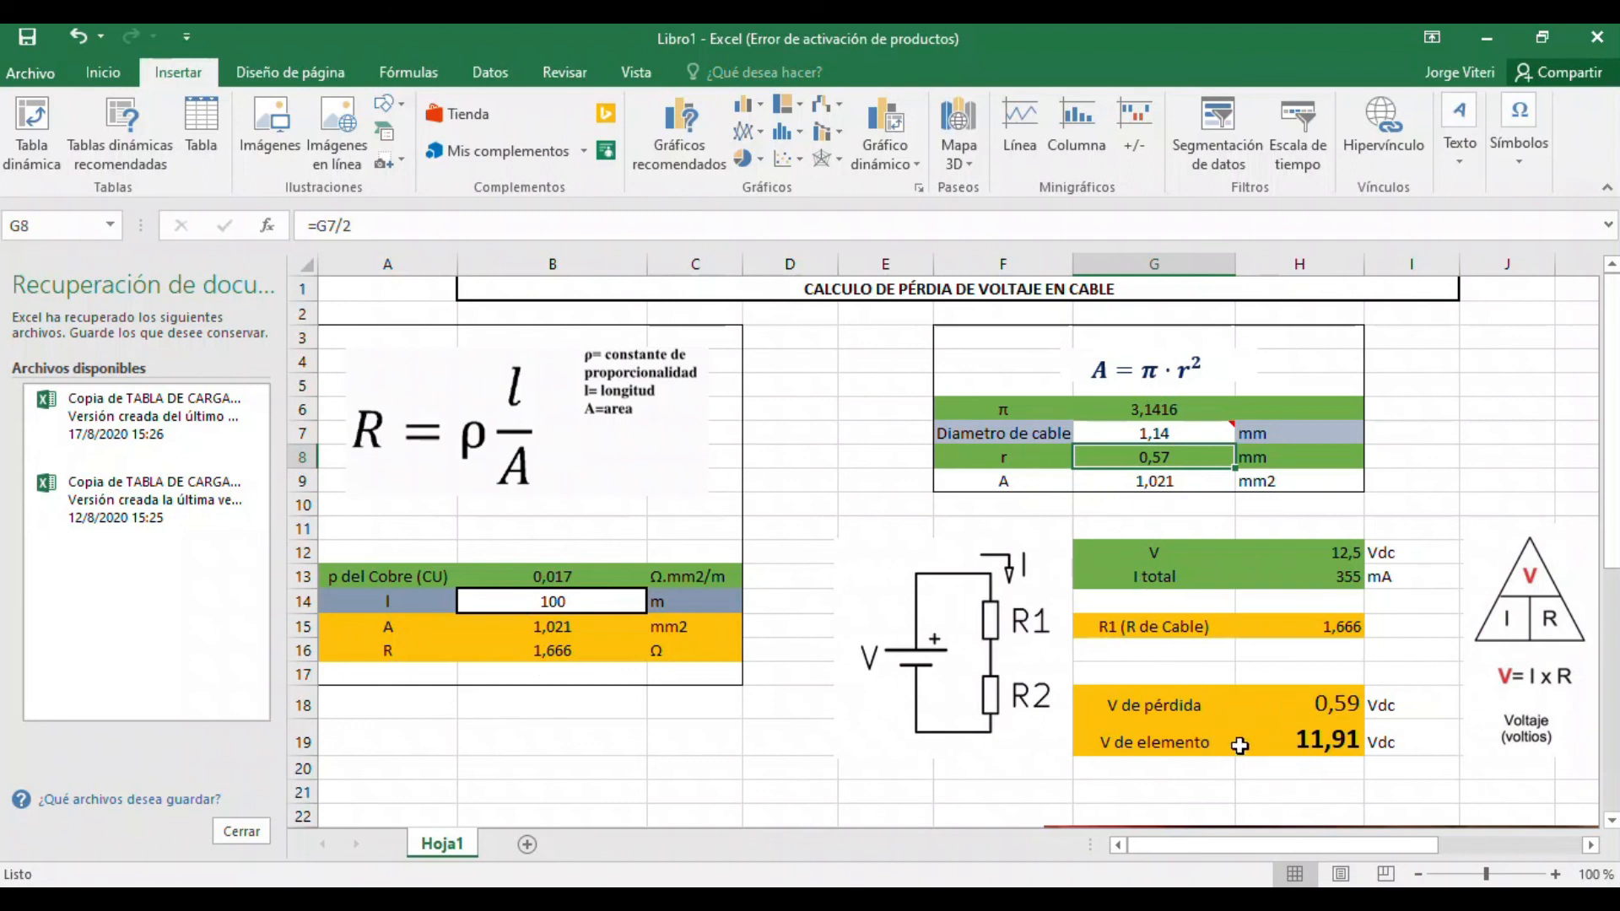
left_click(587, 603)
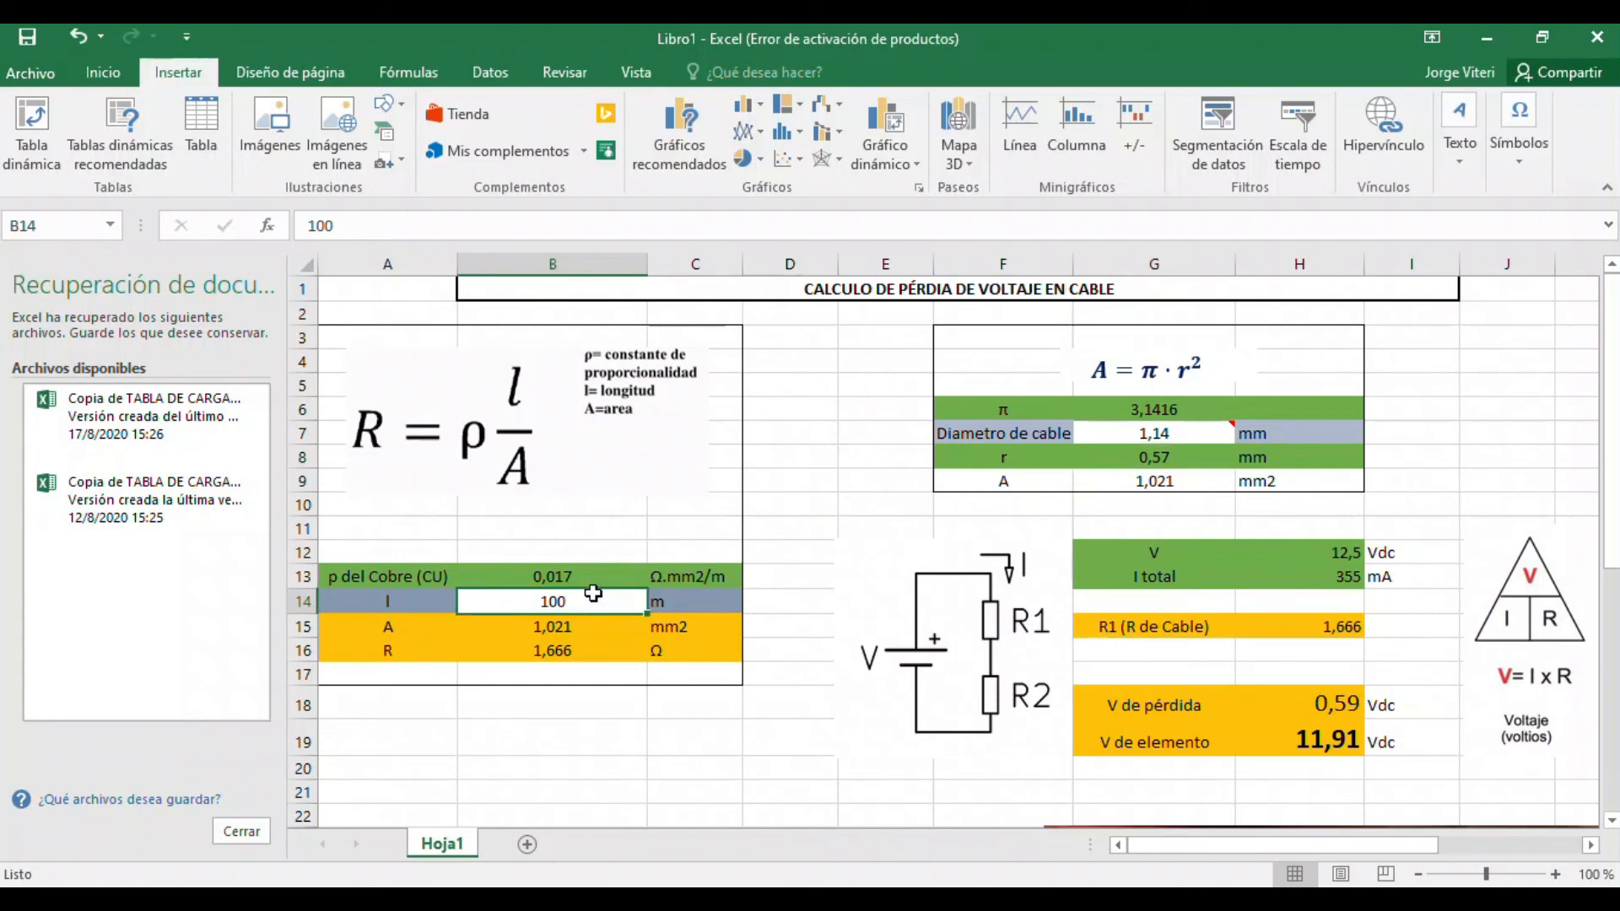
type("60")
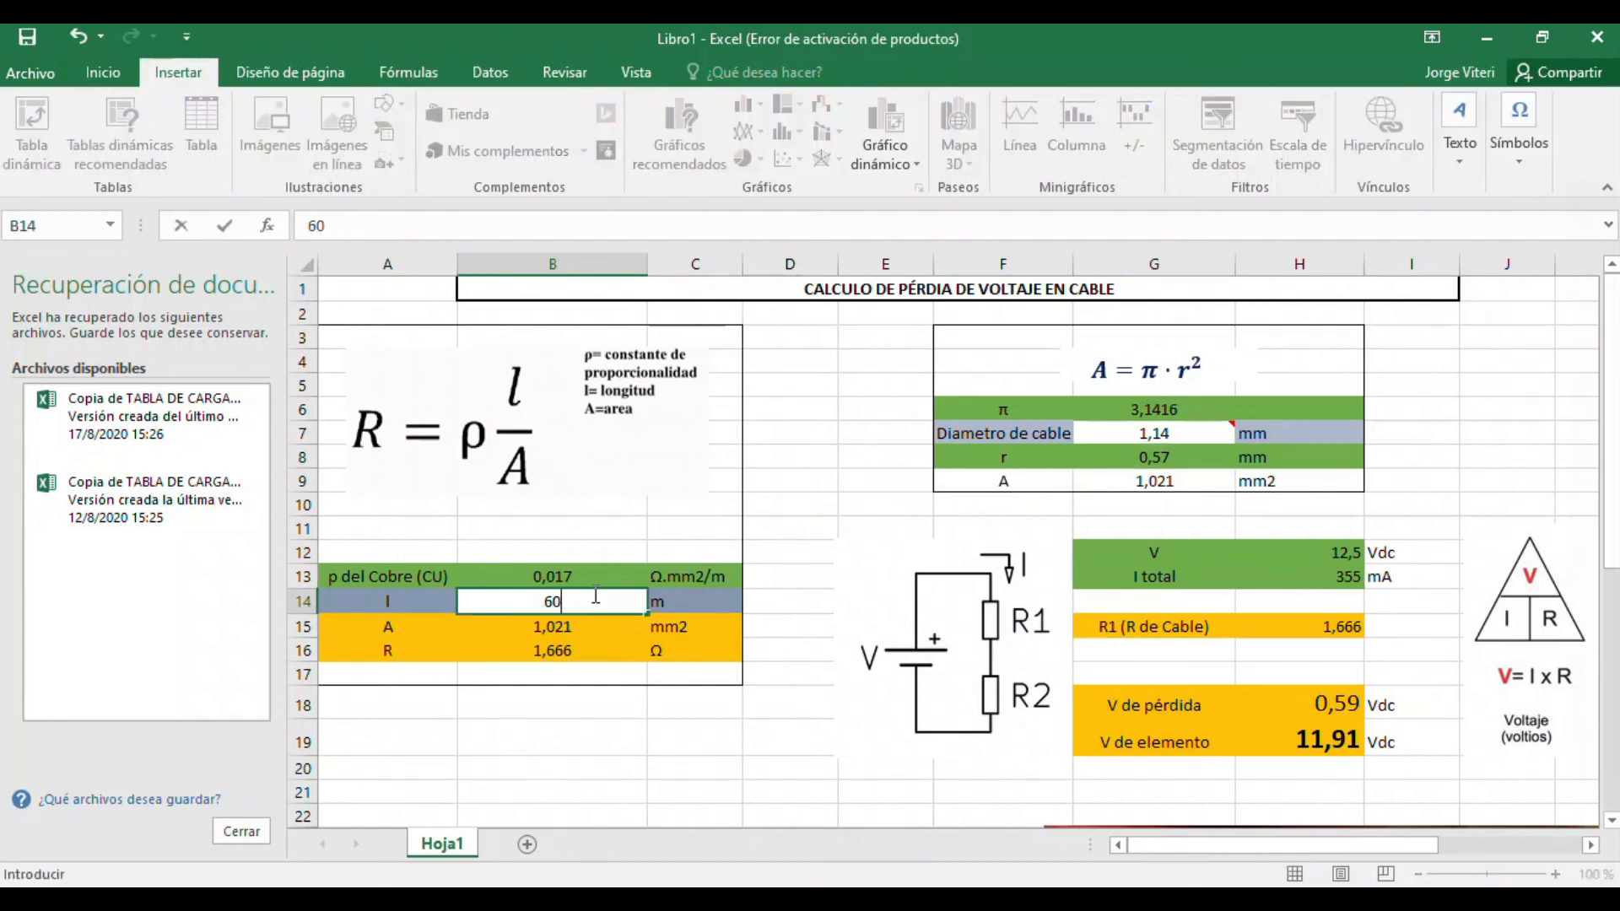
key("Return")
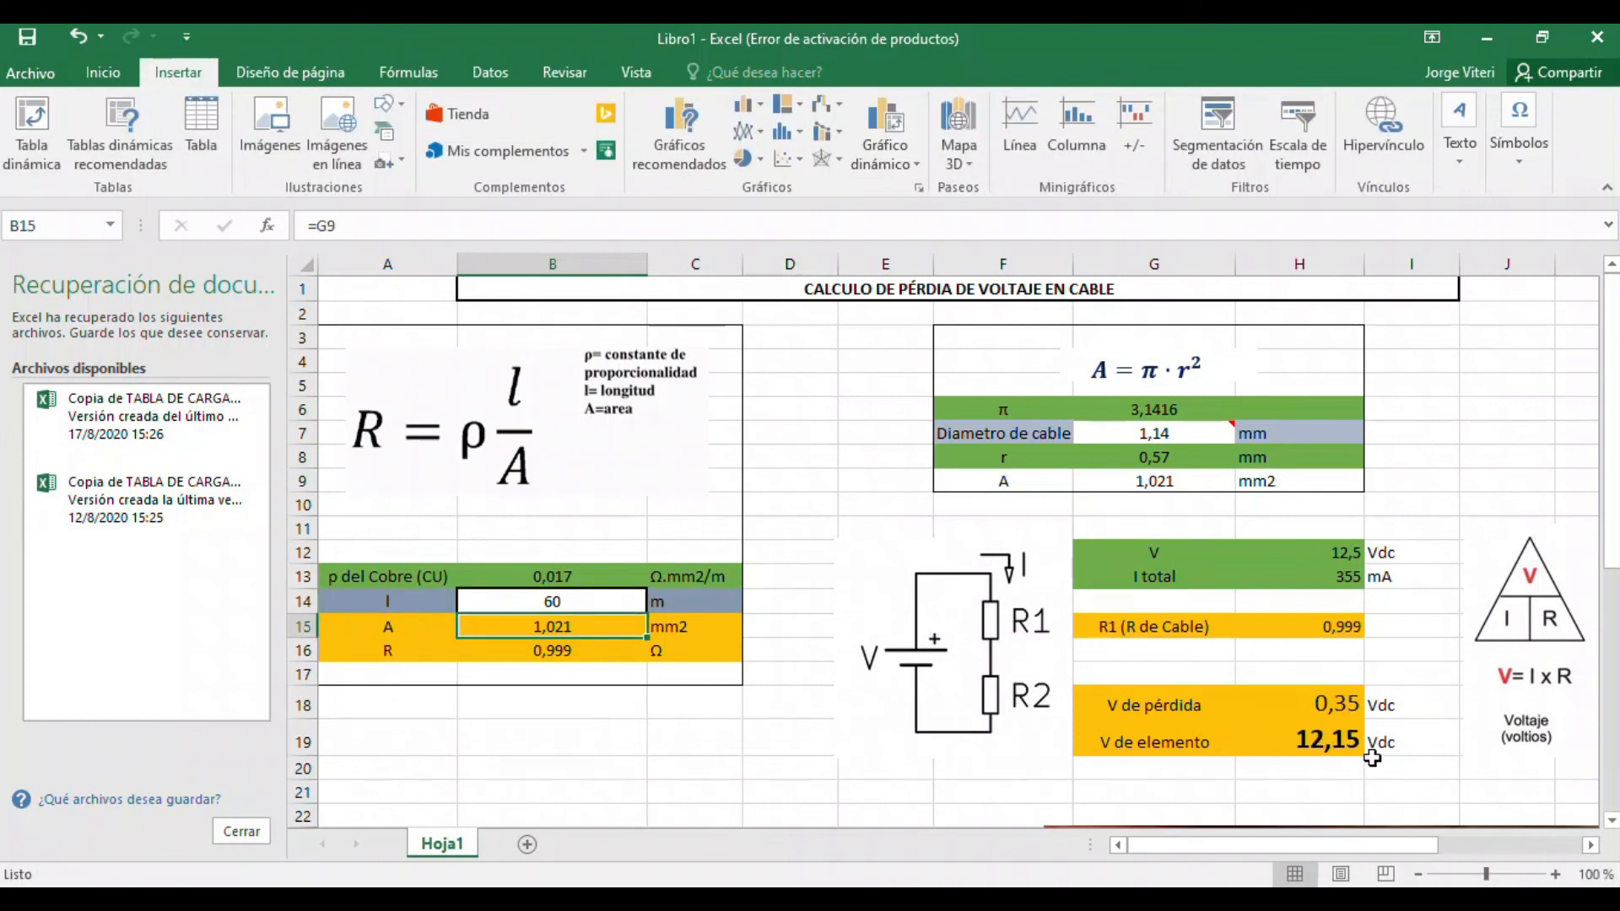
mouse_move(1183, 437)
mouse_move(1181, 851)
left_mouse_down()
mouse_move(1282, 859)
mouse_move(1171, 859)
left_mouse_up()
left_click(600, 523)
left_click(553, 675)
left_click(554, 696)
left_click(553, 675)
left_click(554, 550)
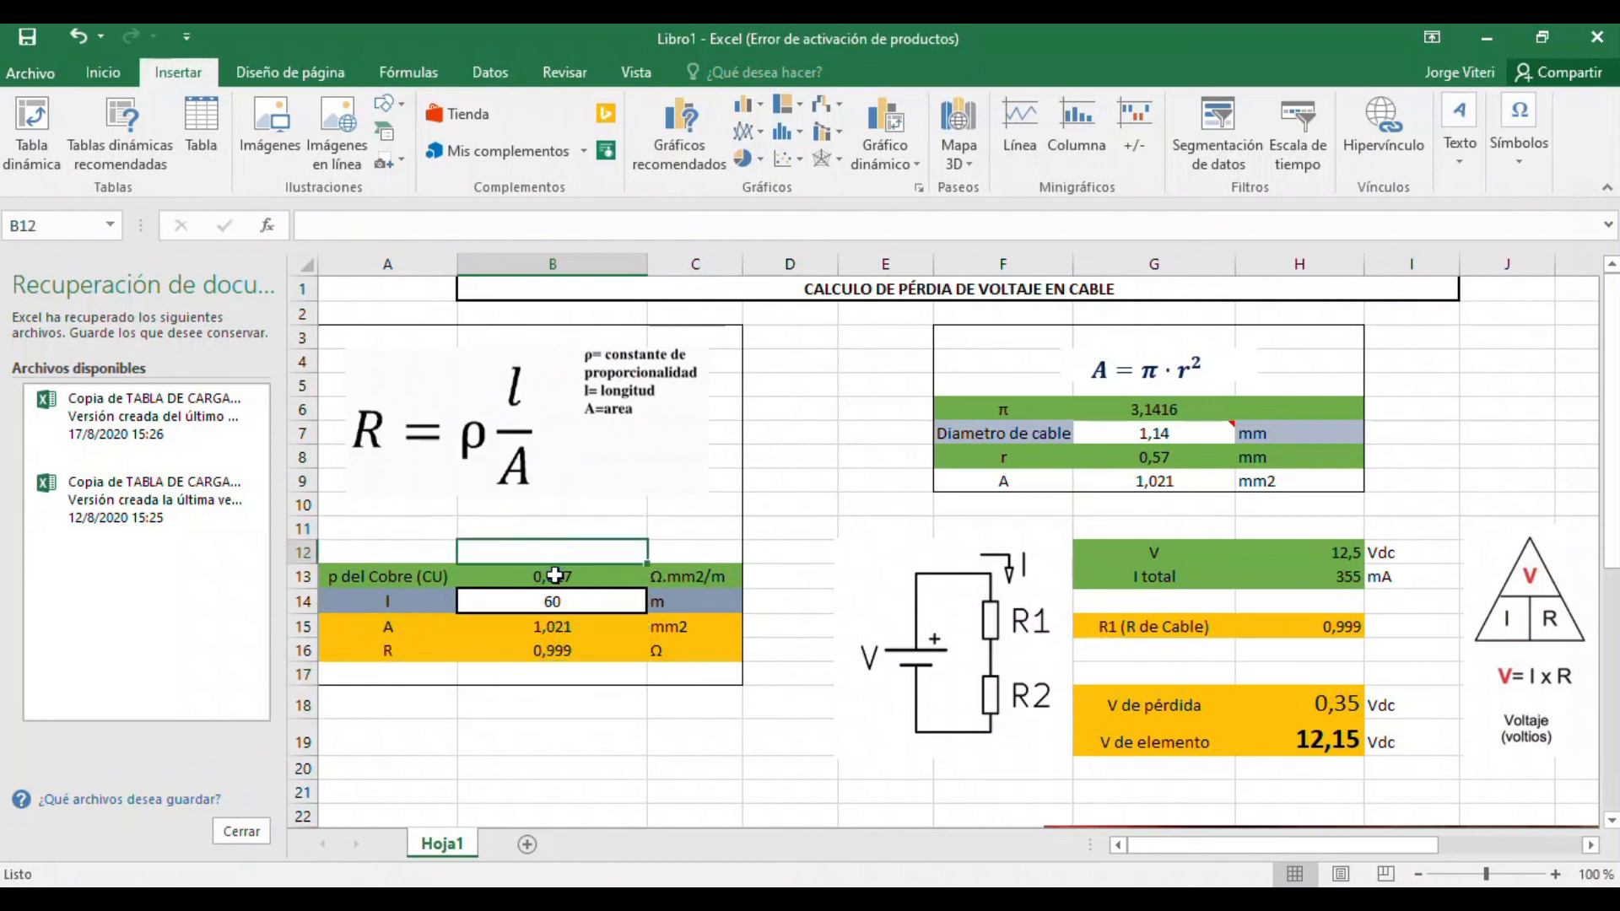
left_click(547, 677)
left_click(557, 553)
left_click(560, 530)
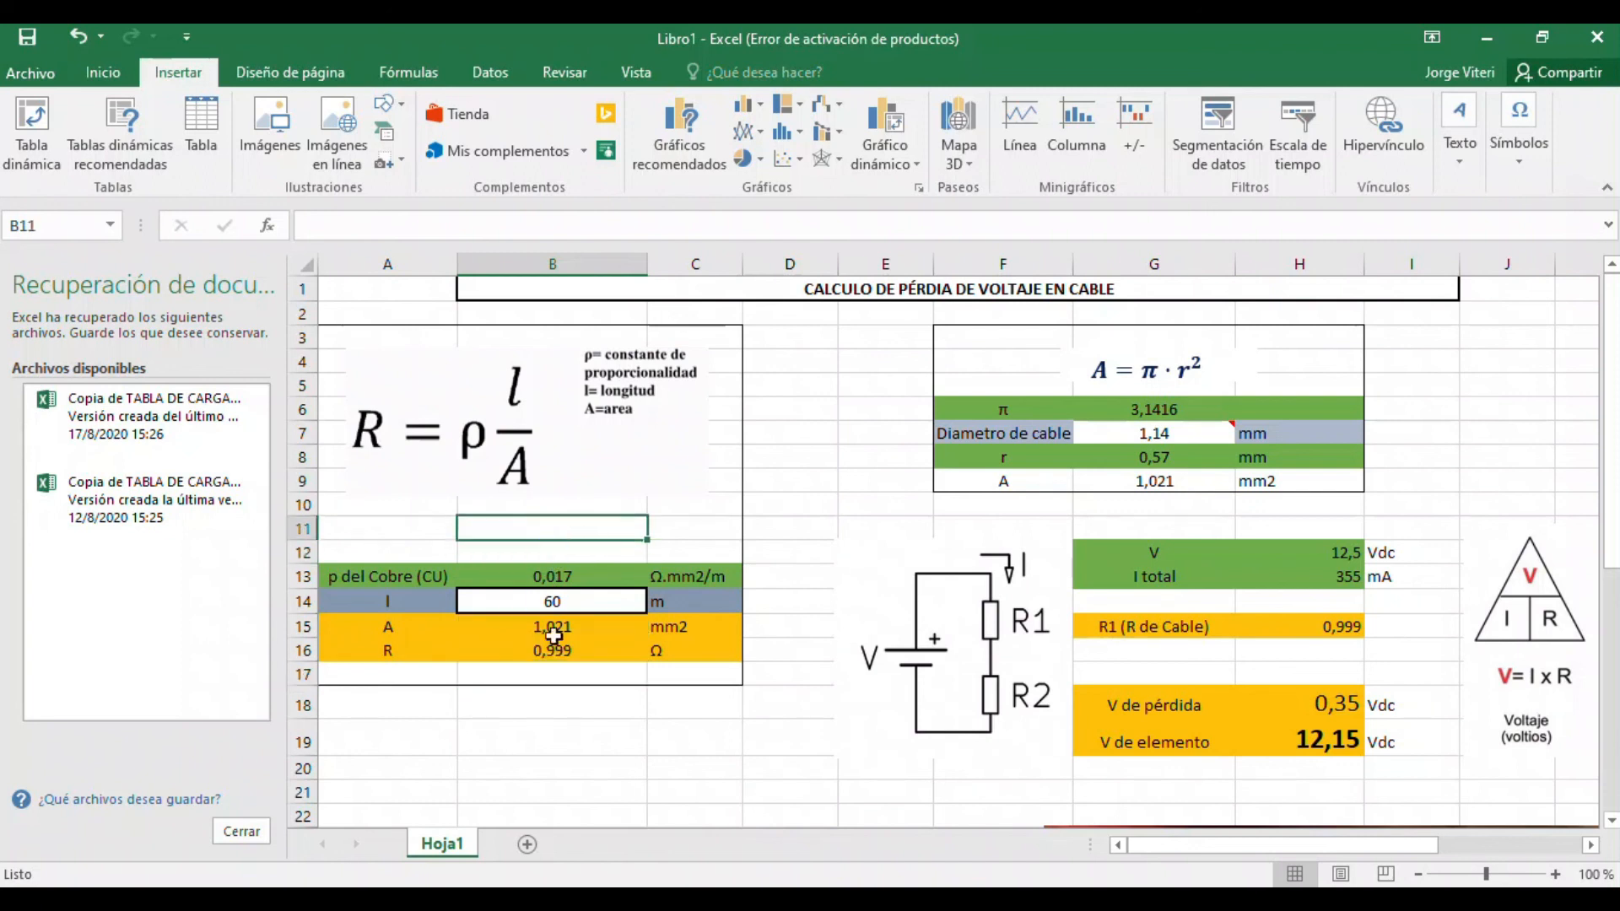
left_click(555, 674)
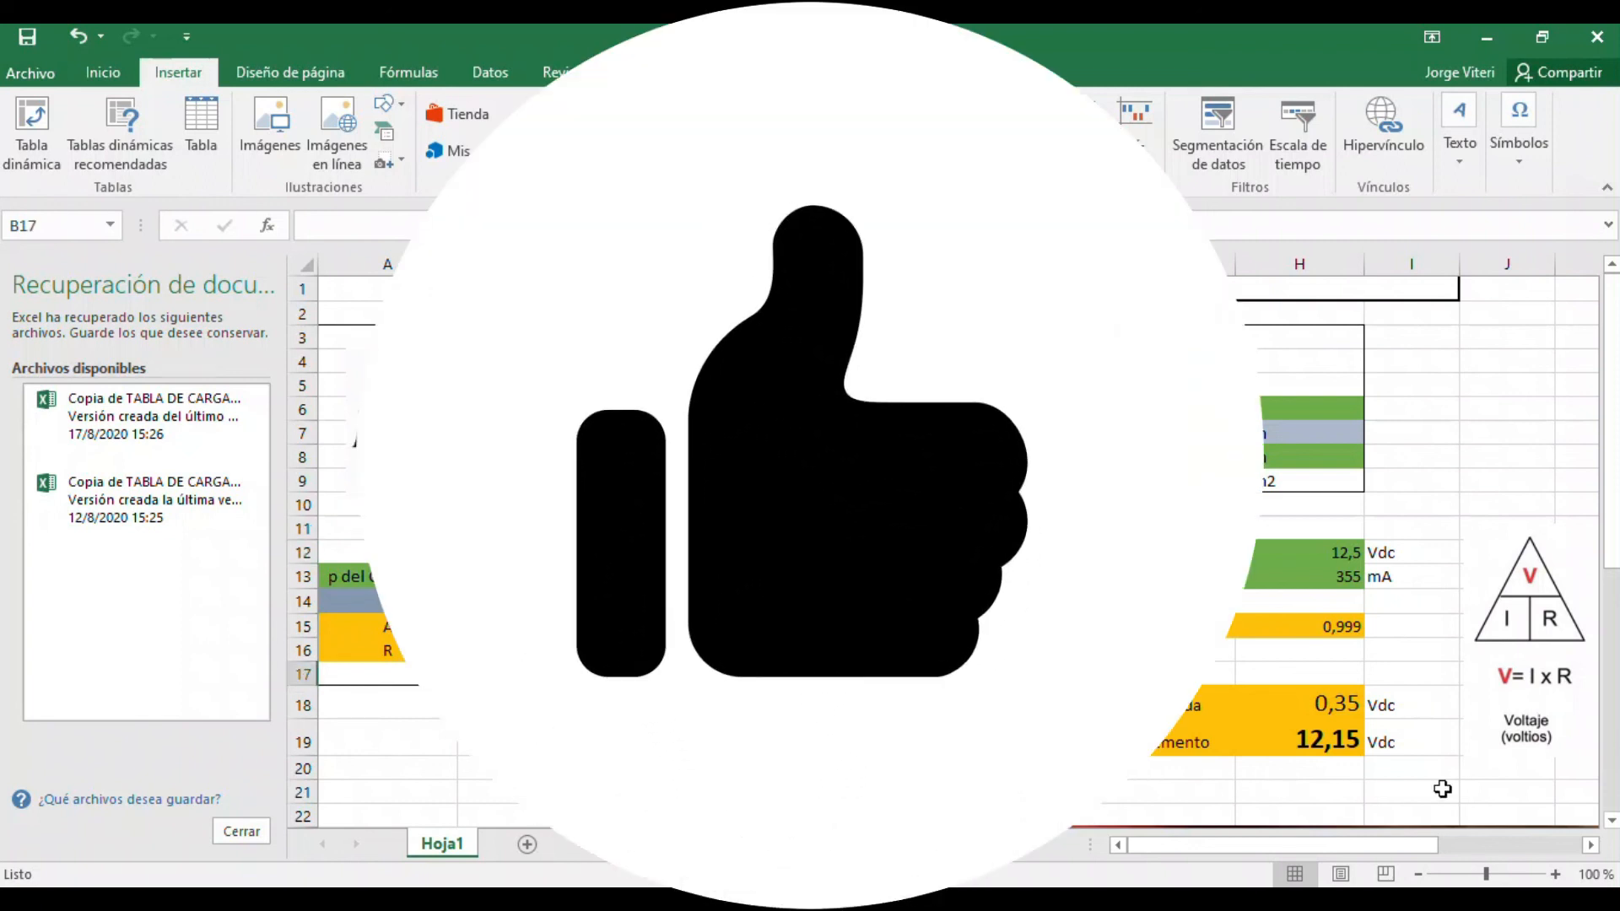